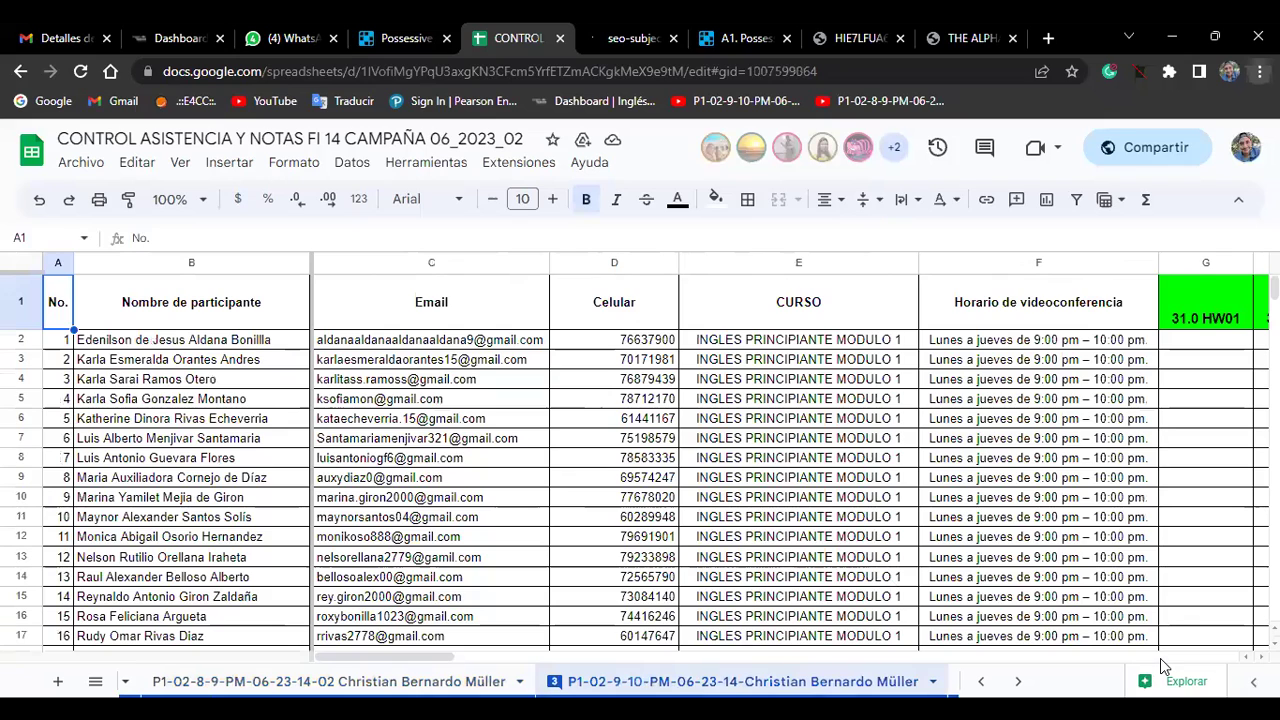
Record attendance in the martes 20 - jun column: 0 in V2, 1 in V3 and V4, and 0 in V5
scroll(1160, 658, "right", 5)
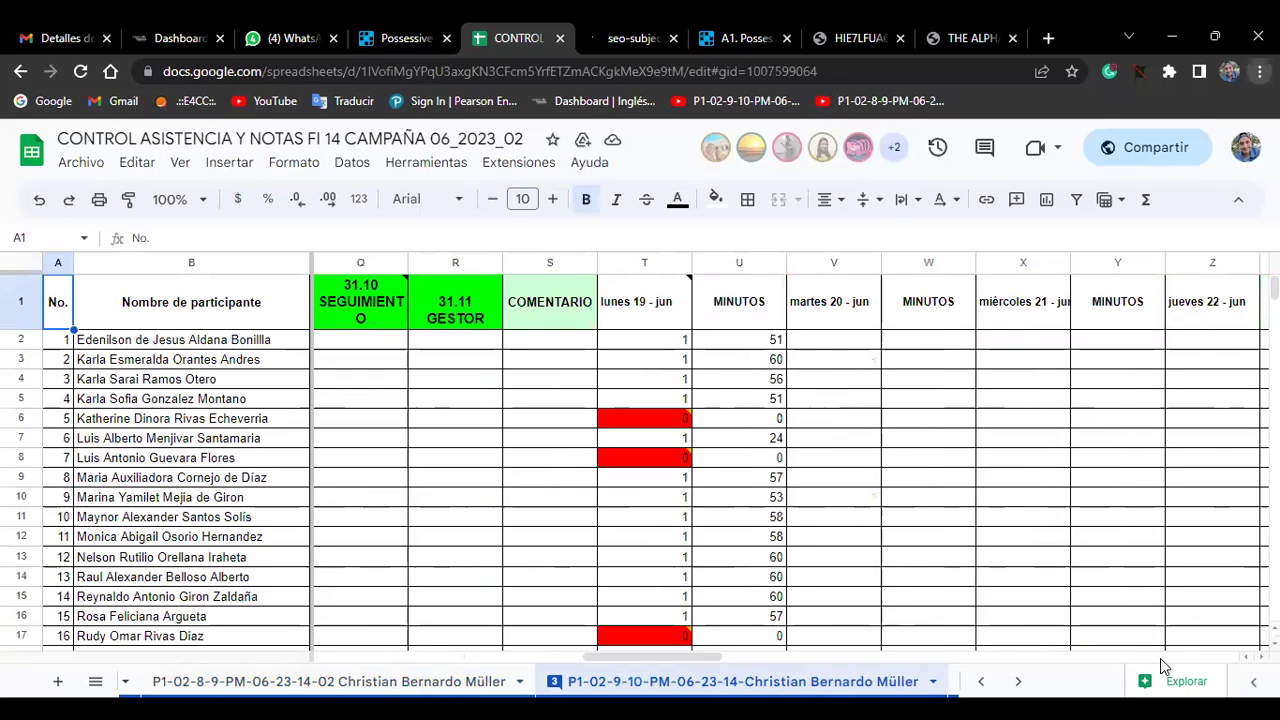
left_click(838, 340)
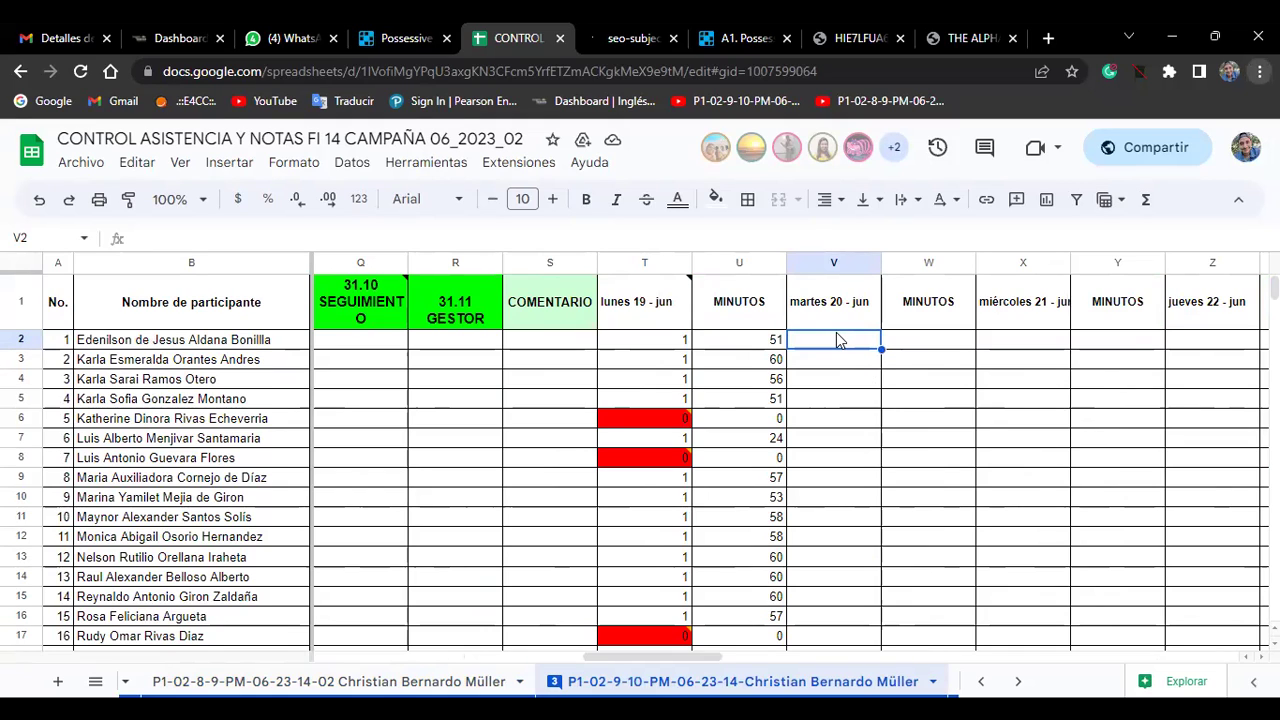
type("0")
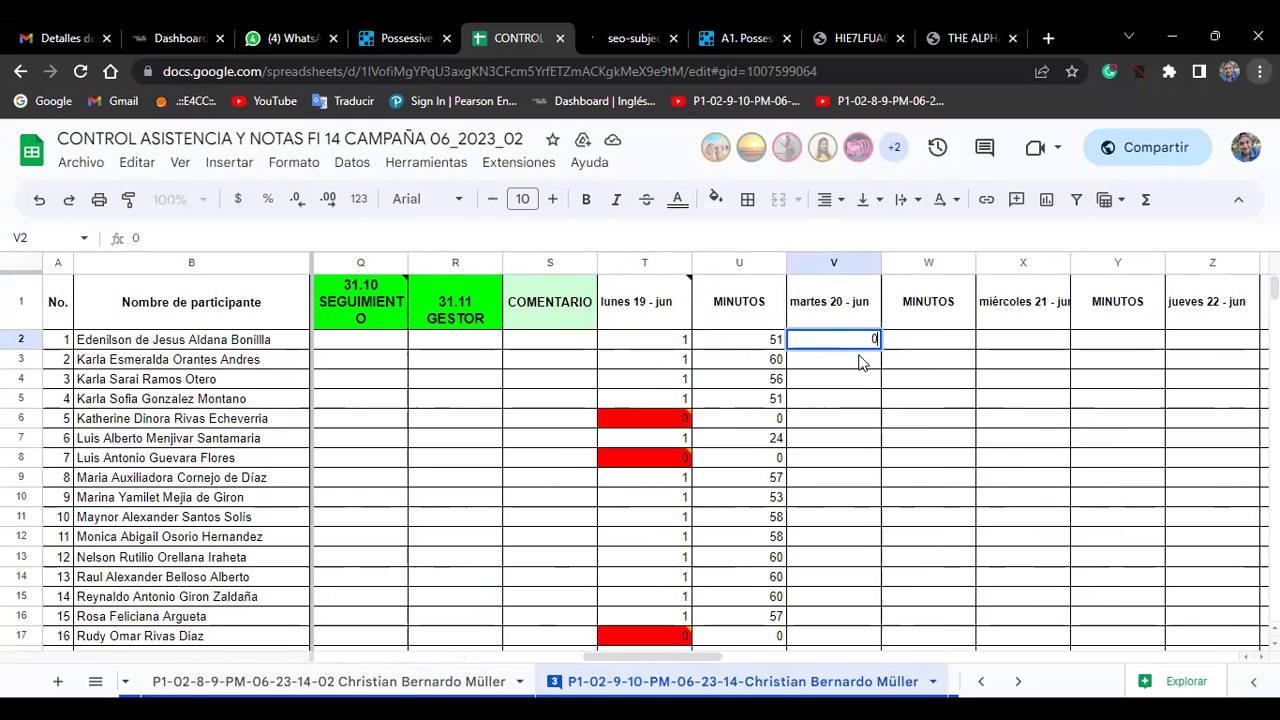
key("Return")
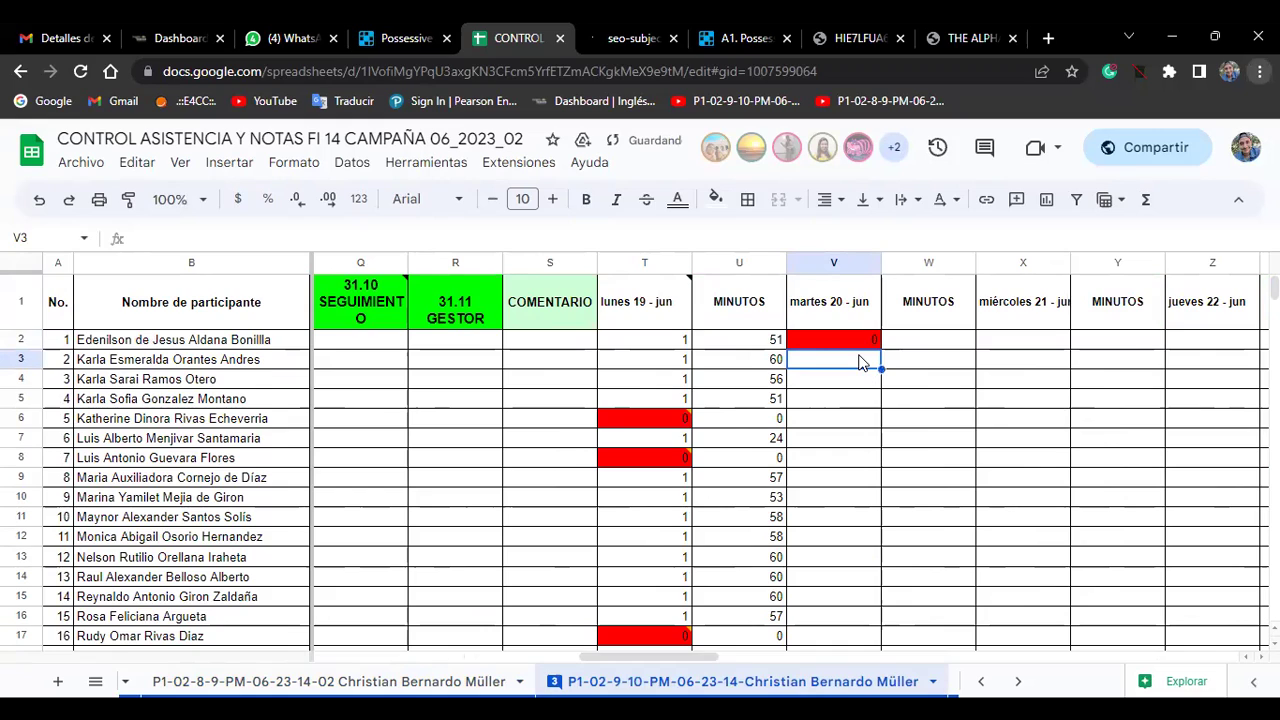
type("1")
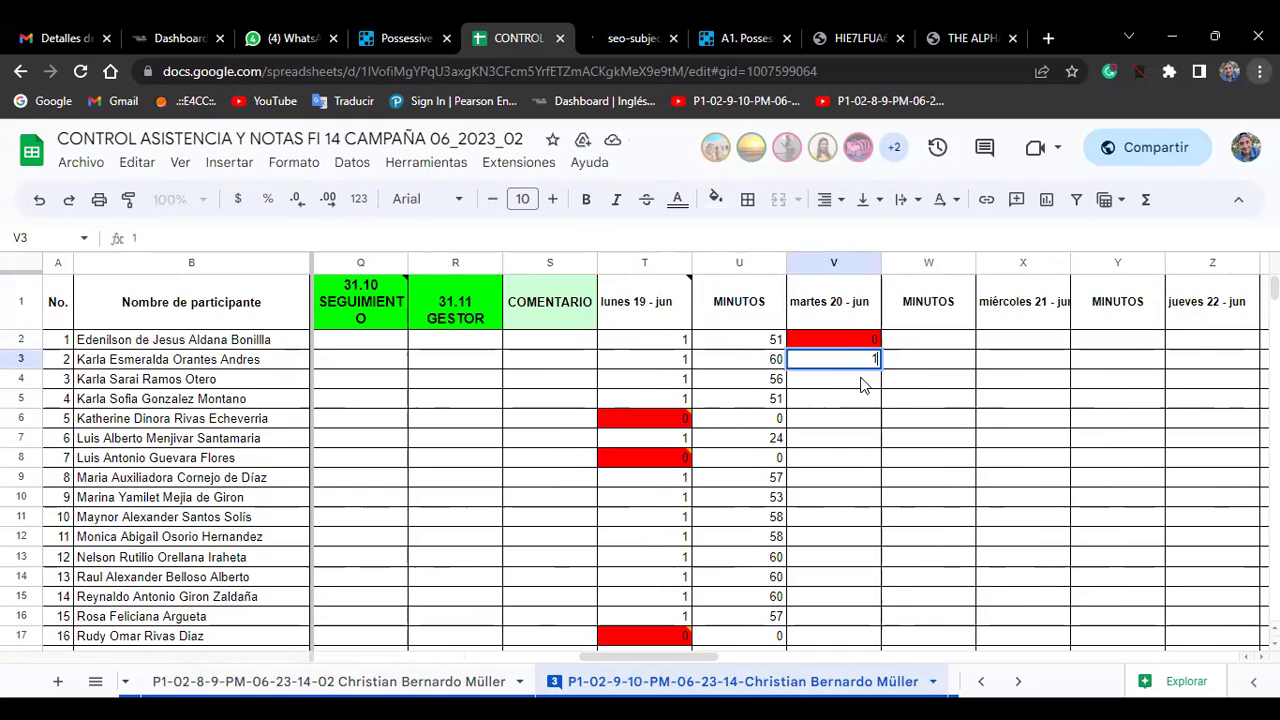
left_click(863, 385)
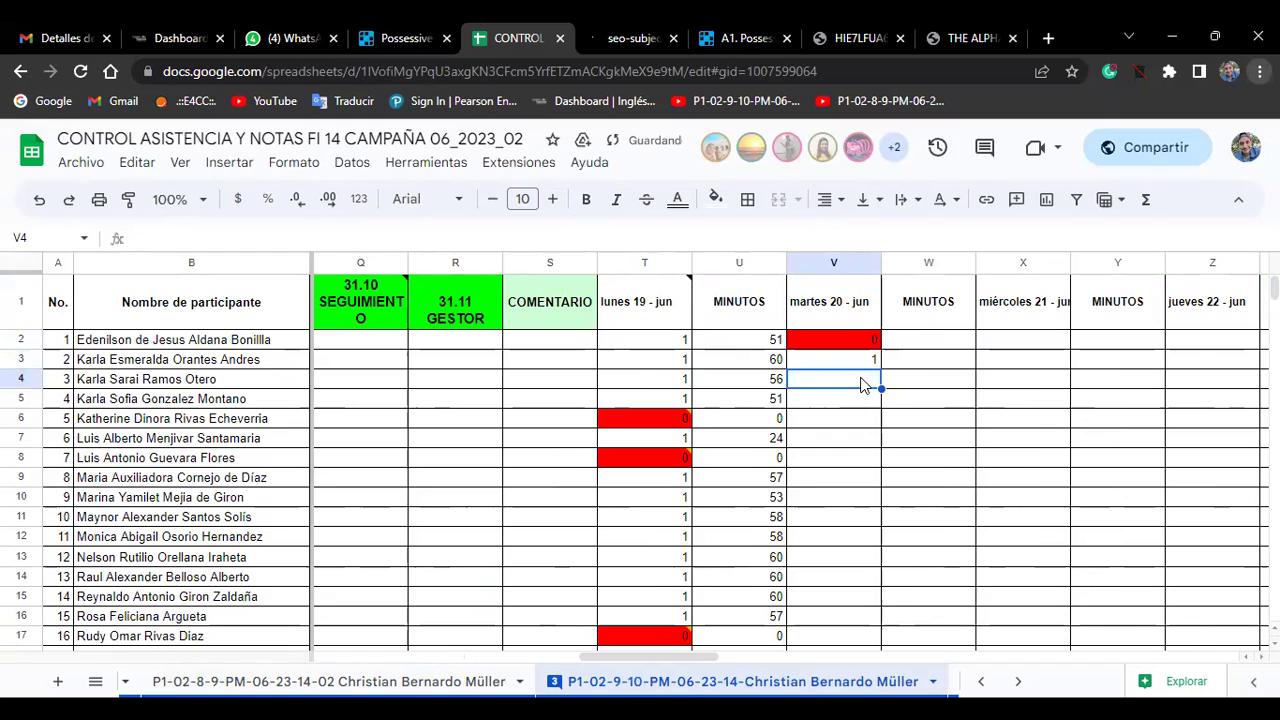
type("1")
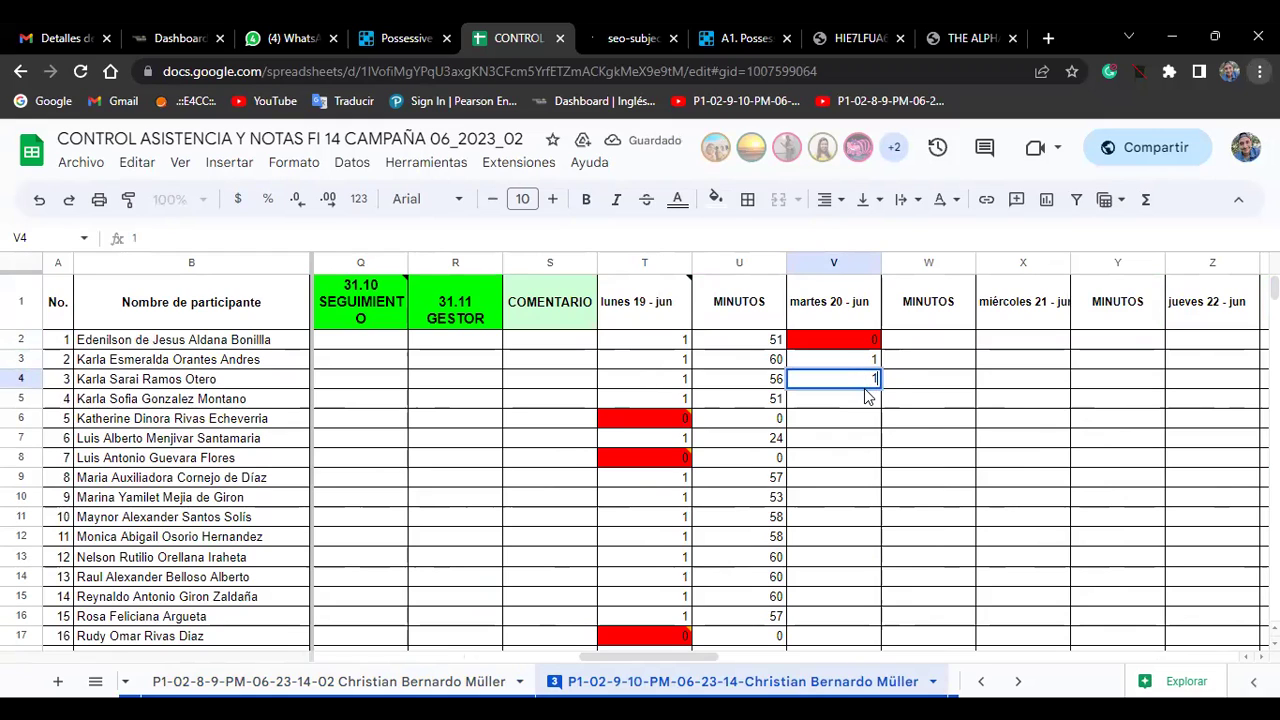
left_click(867, 404)
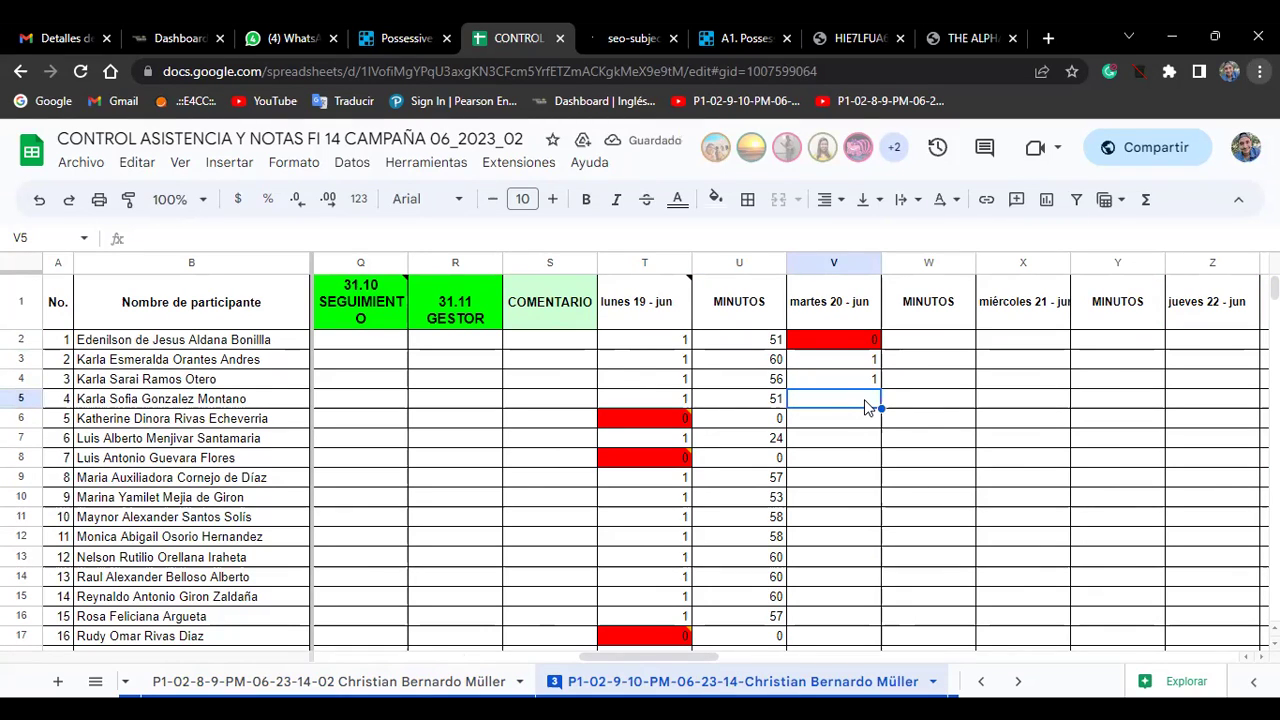
type("0")
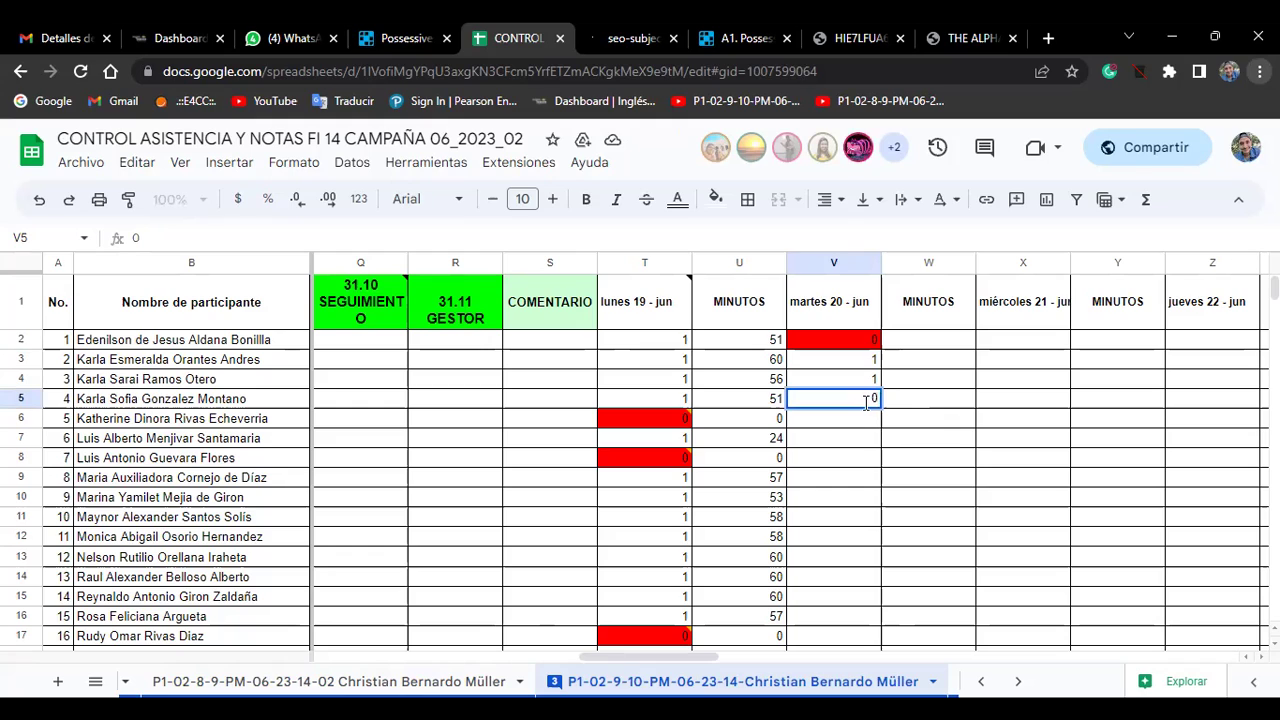
Enter 1 in V6 and V7 and 0 in V8 for the martes 20 - jun attendance
left_click(855, 418)
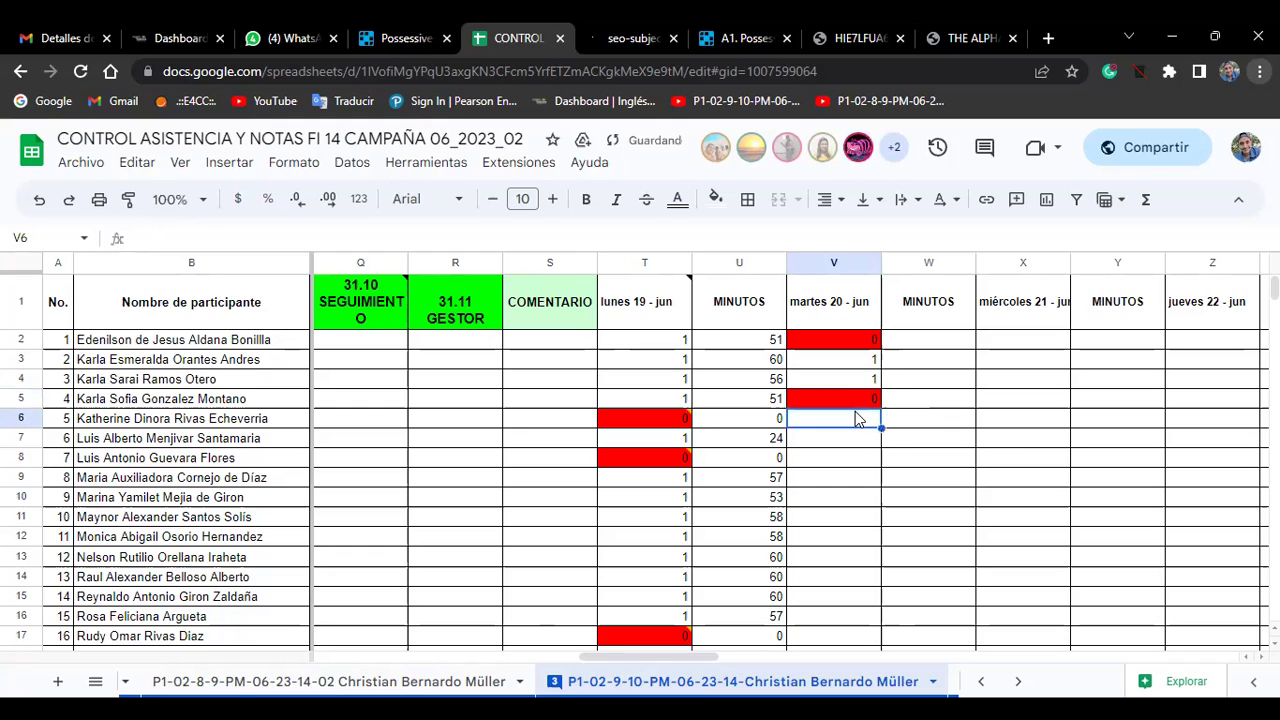
double_click(855, 416)
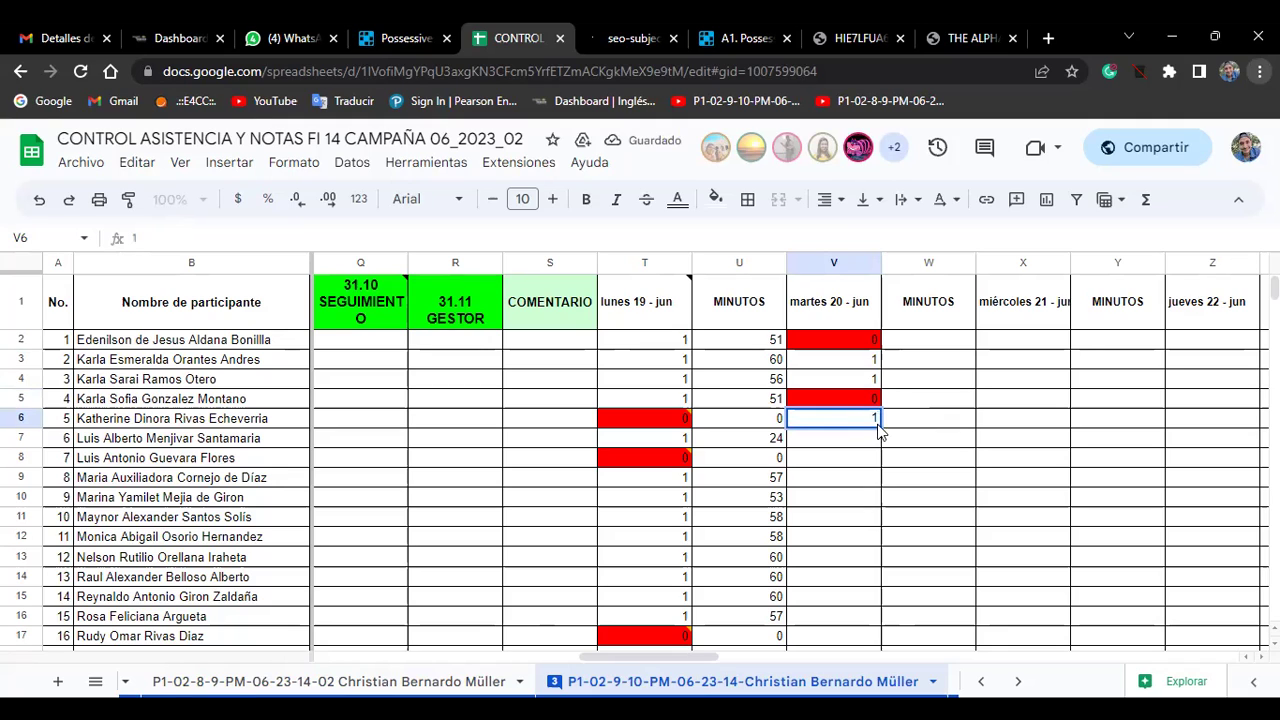
left_click(876, 443)
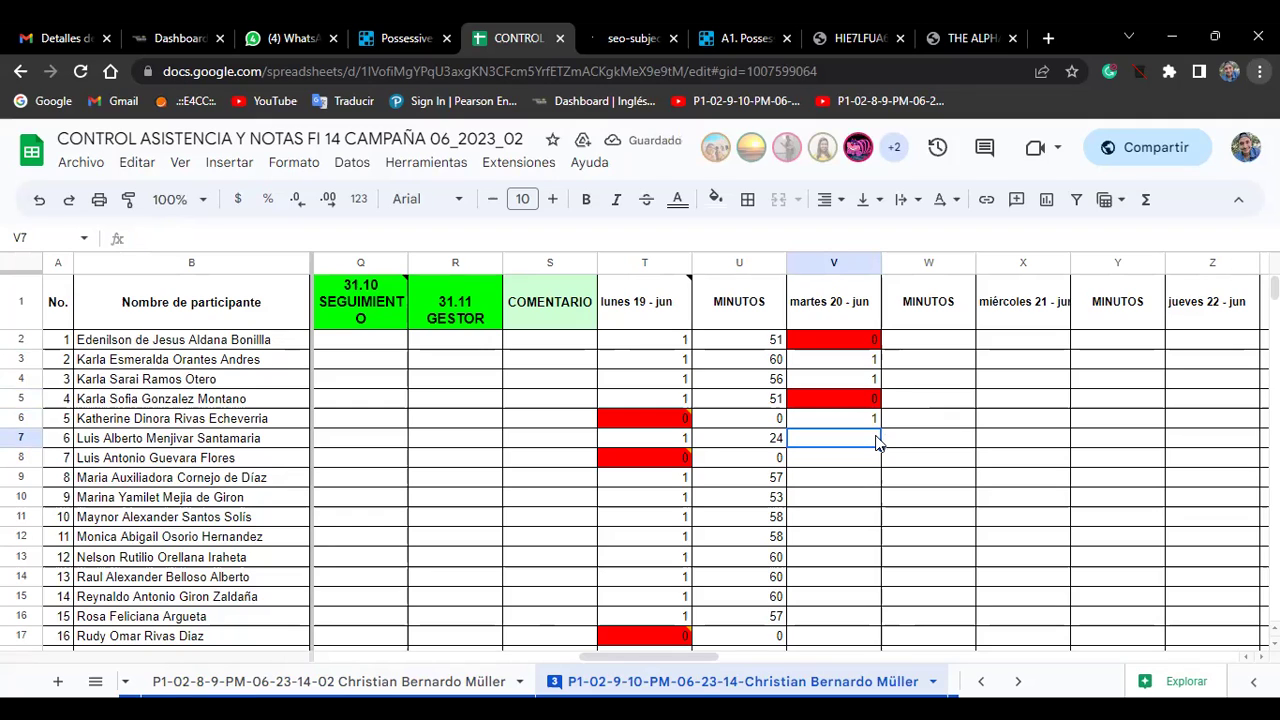
type("1")
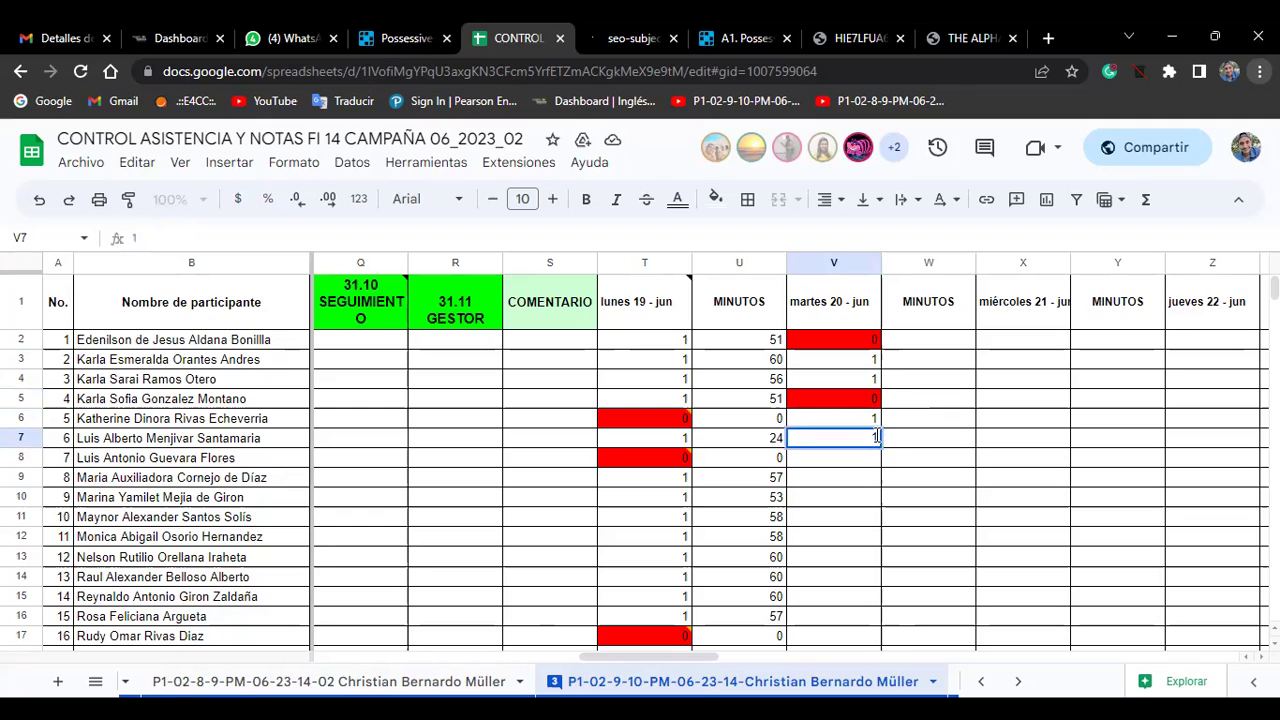
left_click(872, 460)
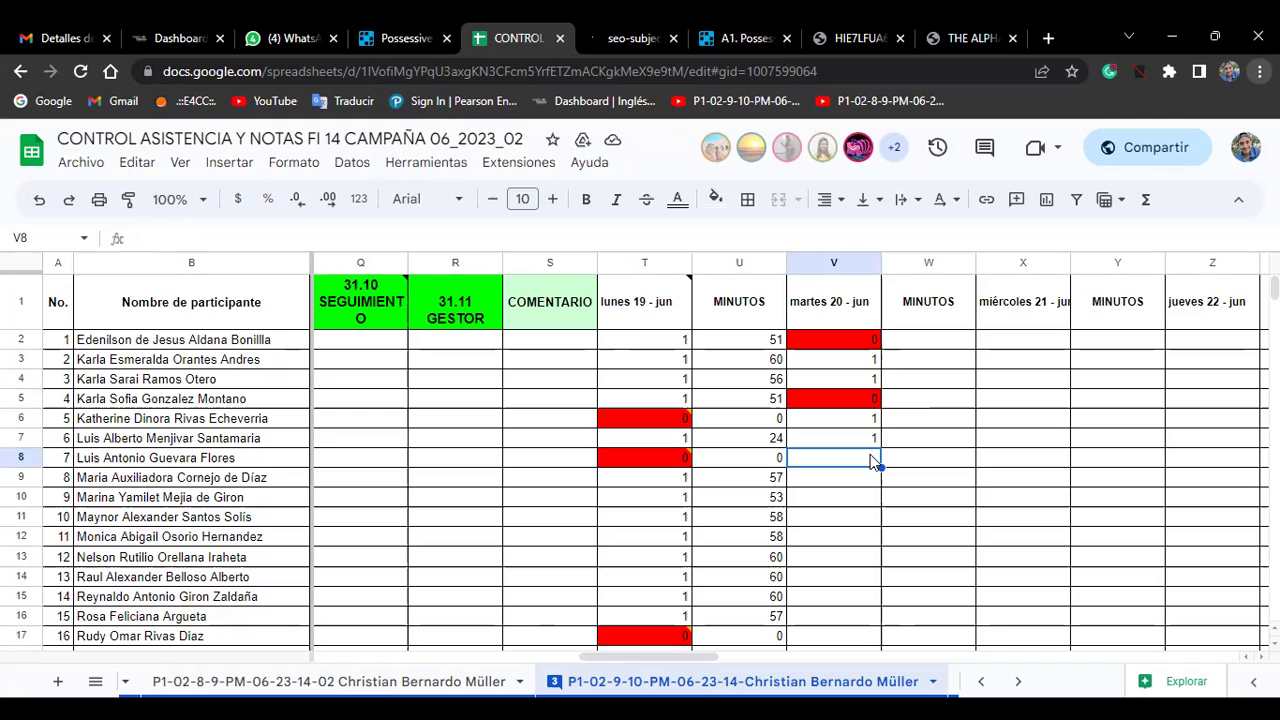
type("0")
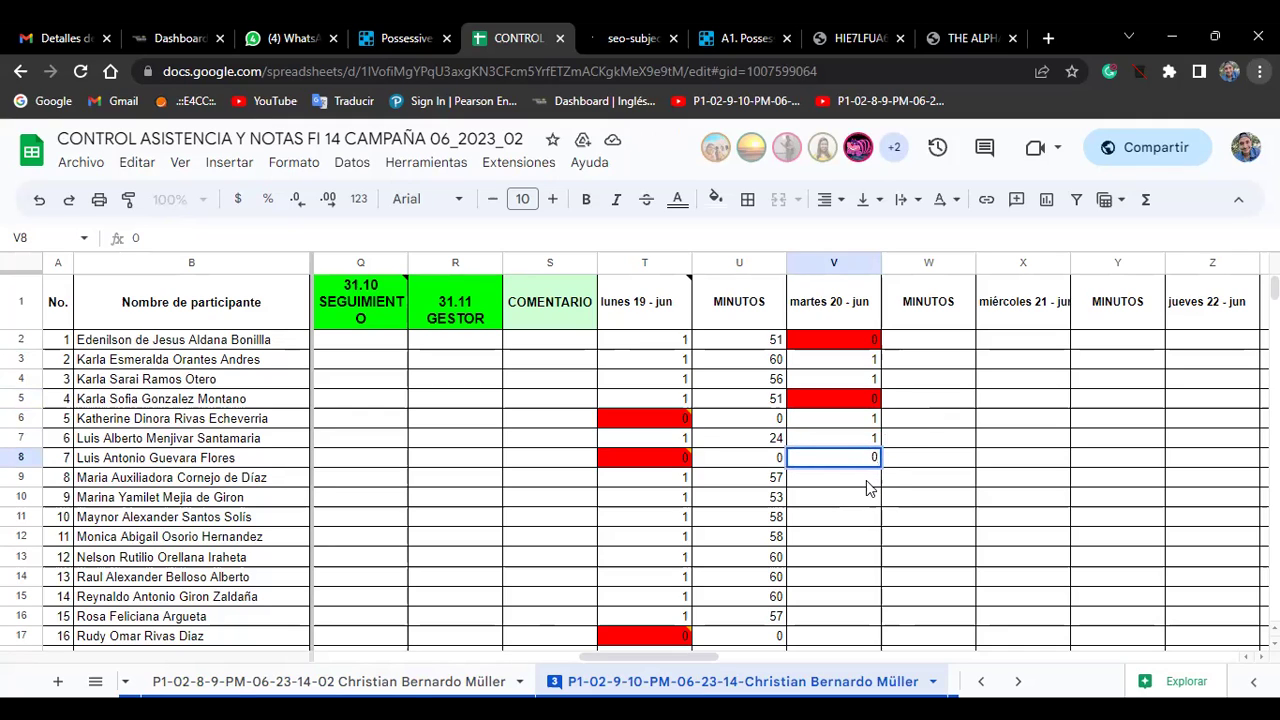
key("Return")
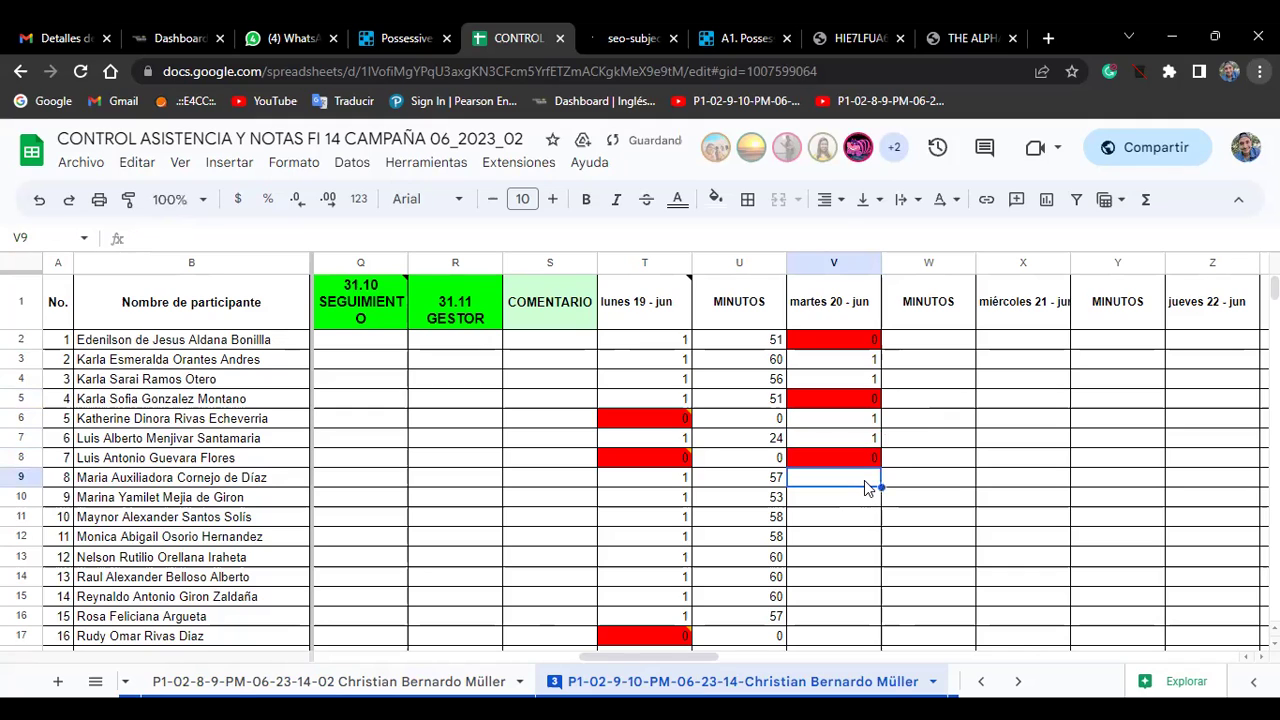
Mark participants 8 to 12 as present on martes 20 - jun by entering 1 in V9 through V13
type("1")
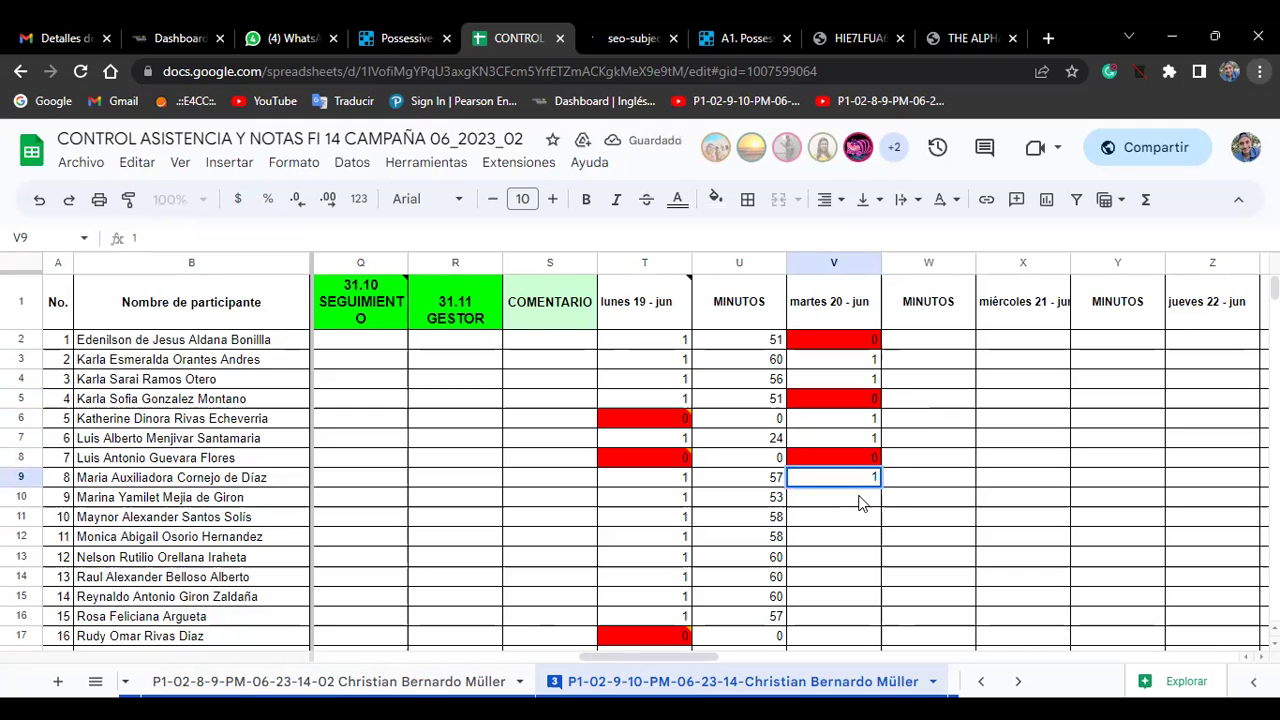
key("Return")
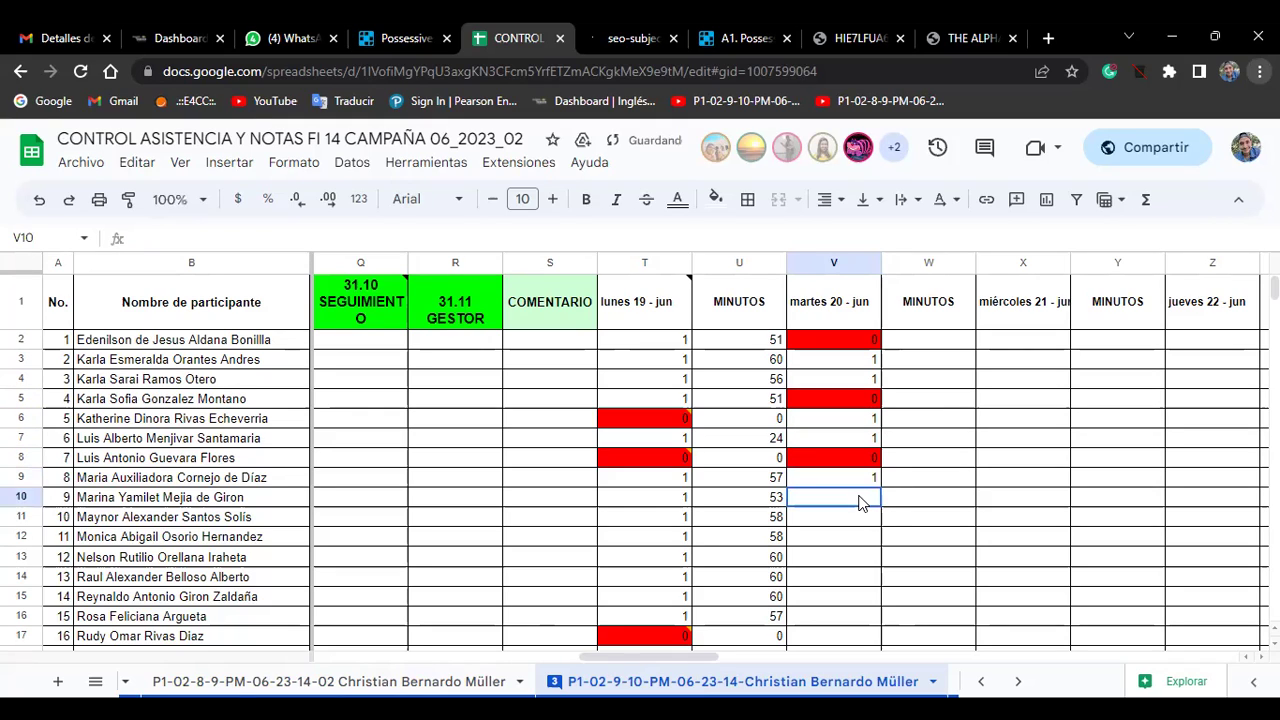
type("1")
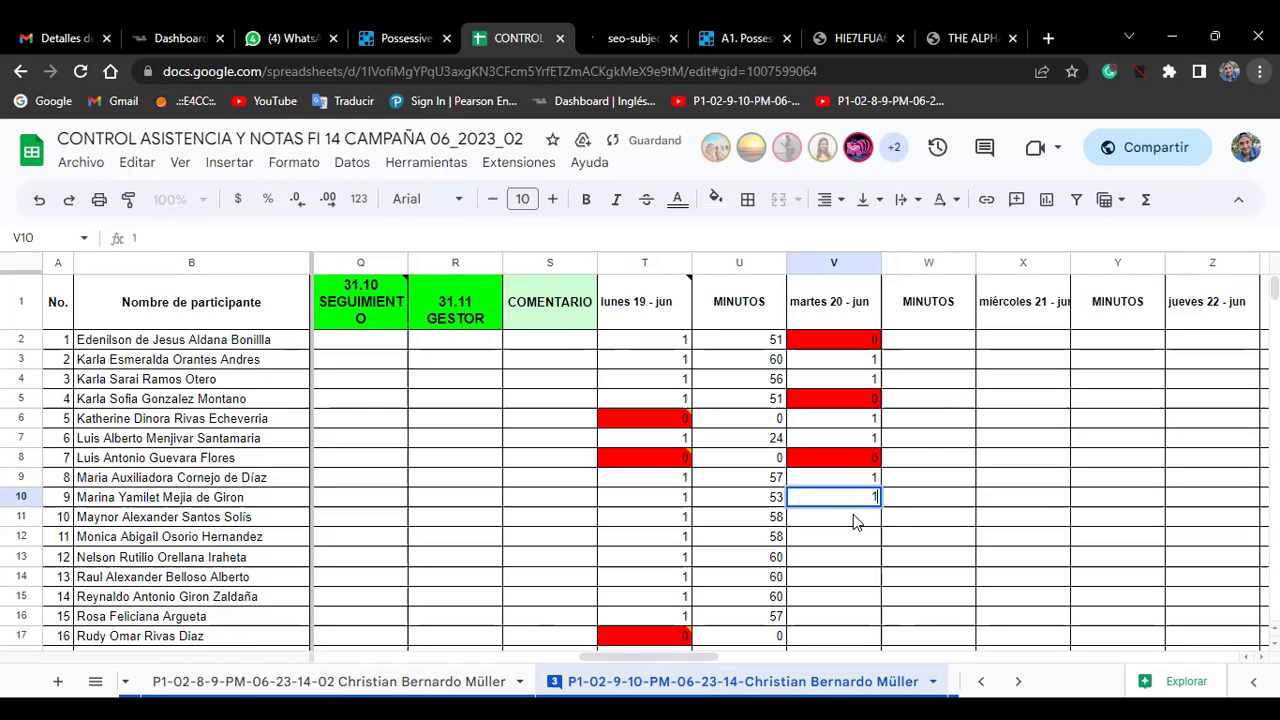
key("Return")
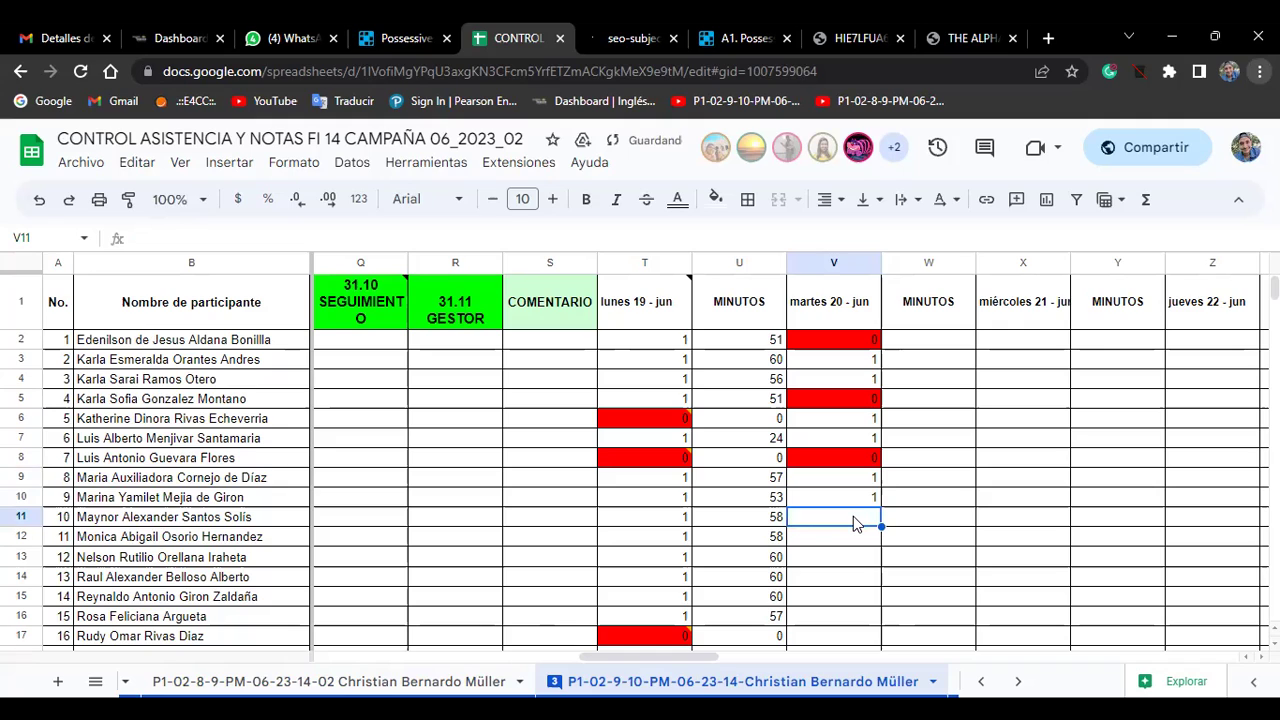
type("1")
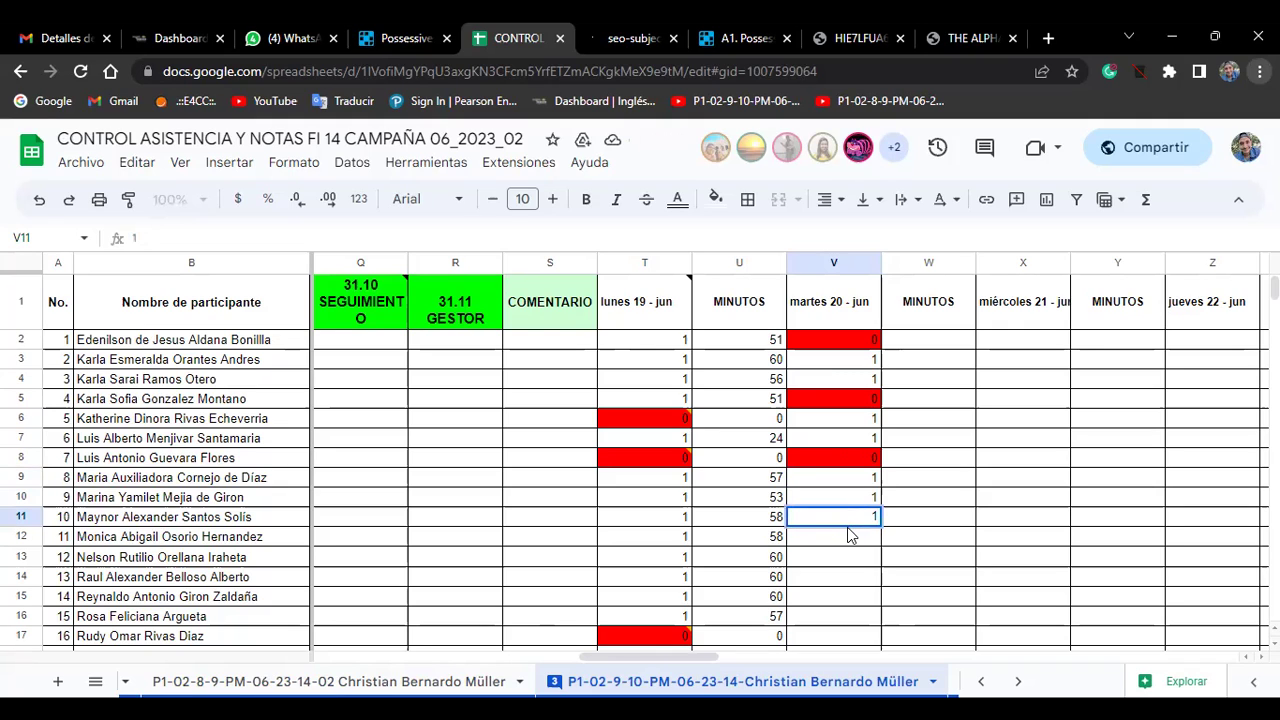
key("Return")
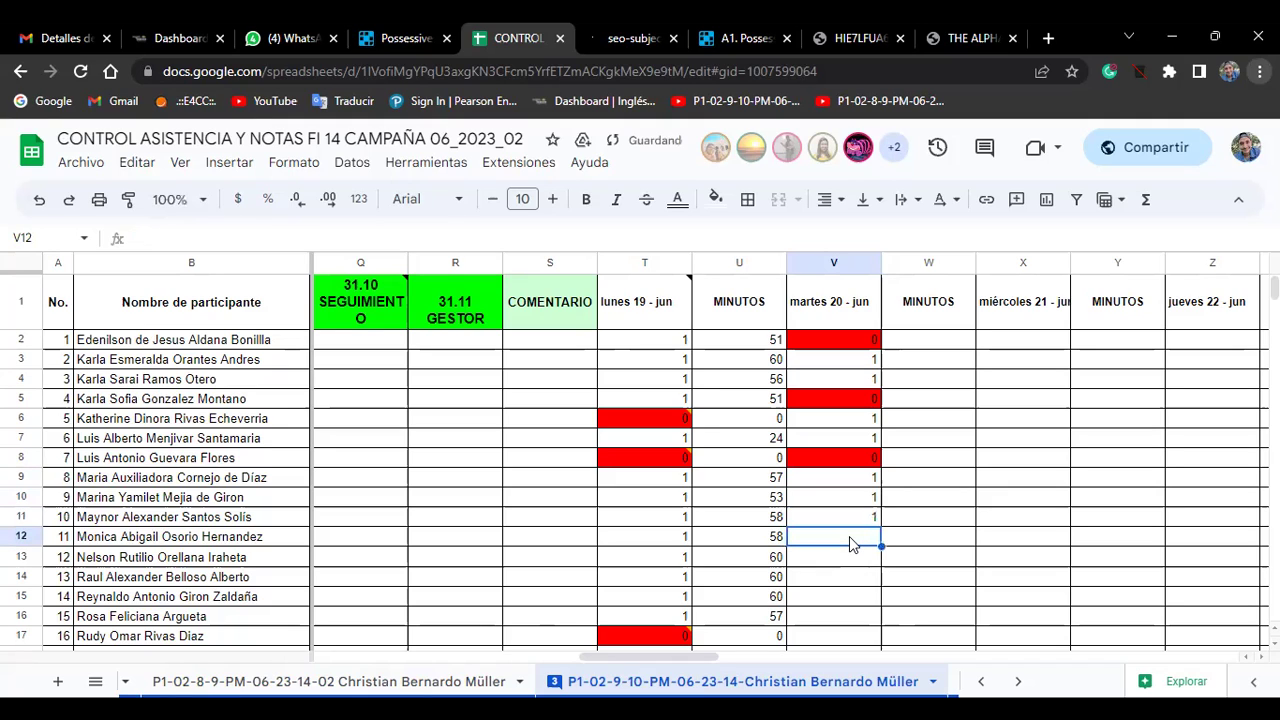
type("1")
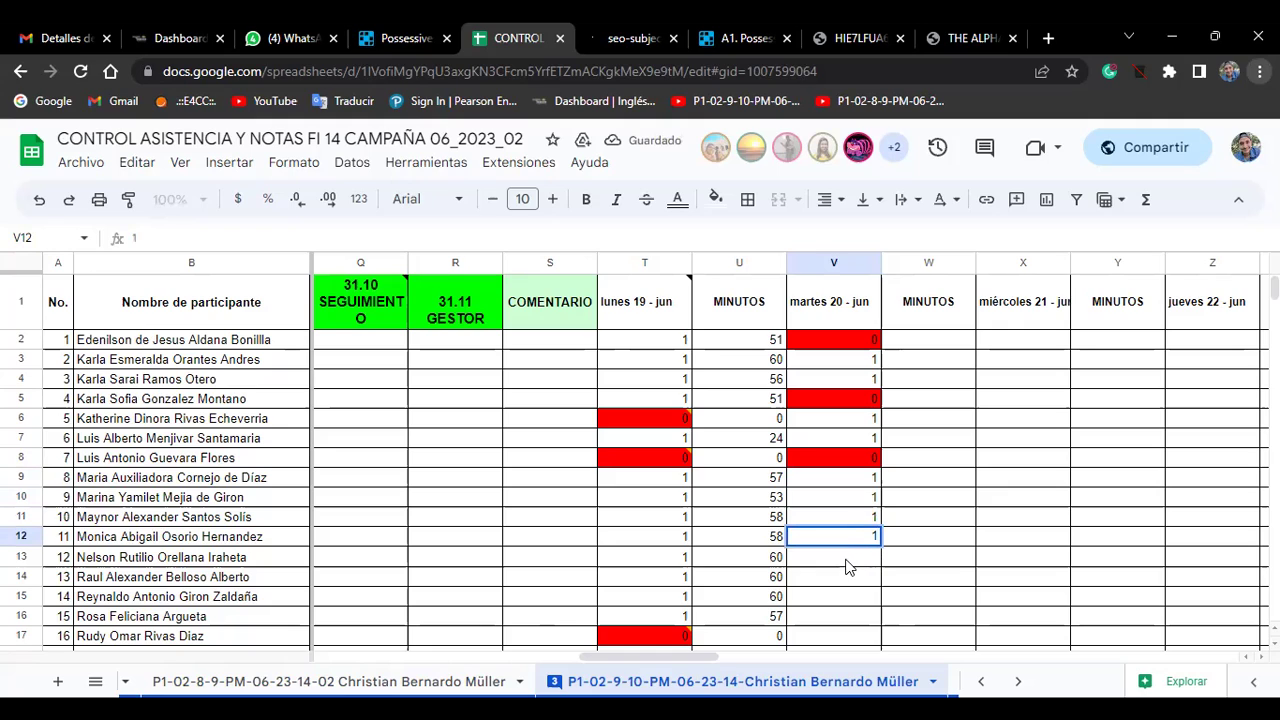
key("Return")
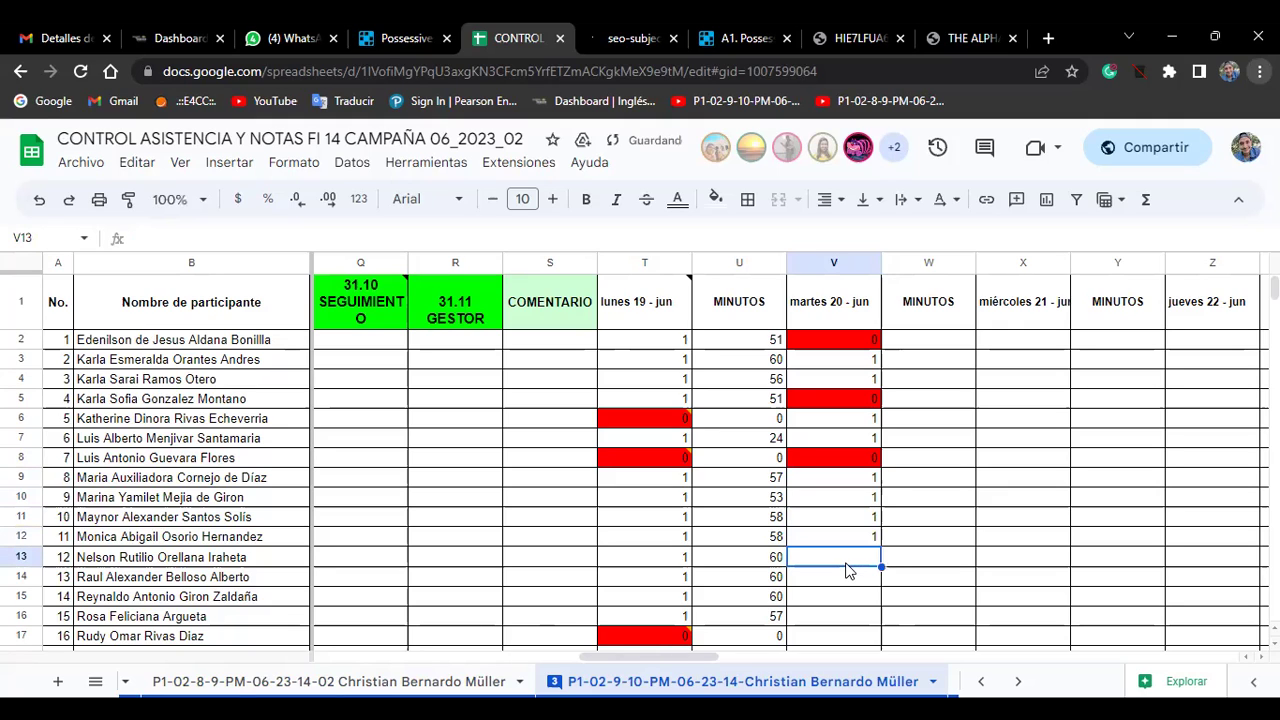
type("1")
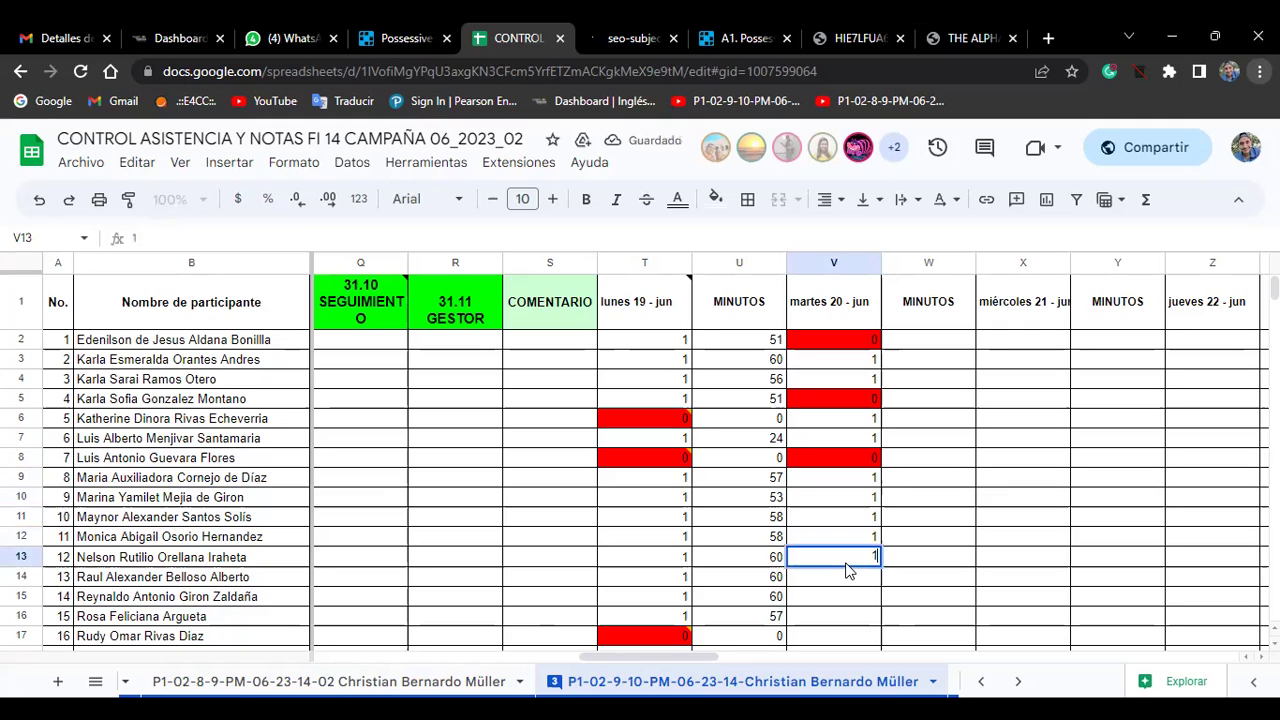
key("Return")
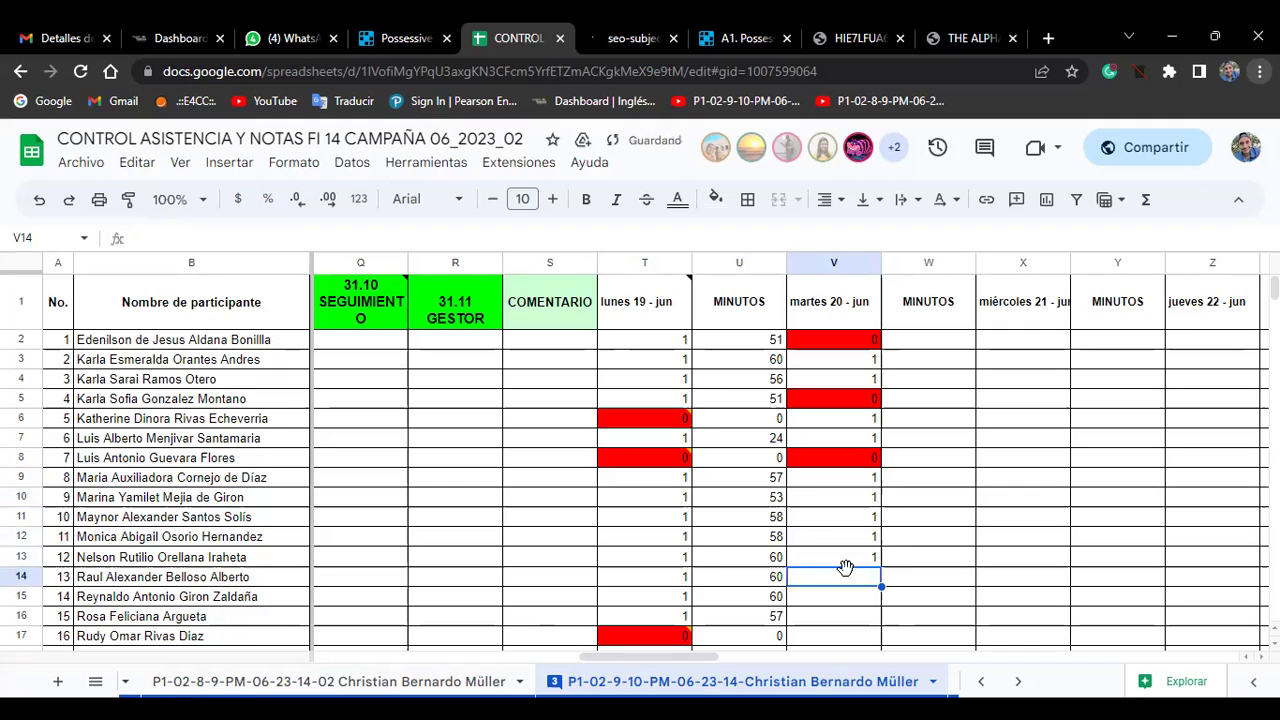
Enter attendance value 1 for participants 13 to 16 on martes 20 - jun, in cells V14 through V17
type("1")
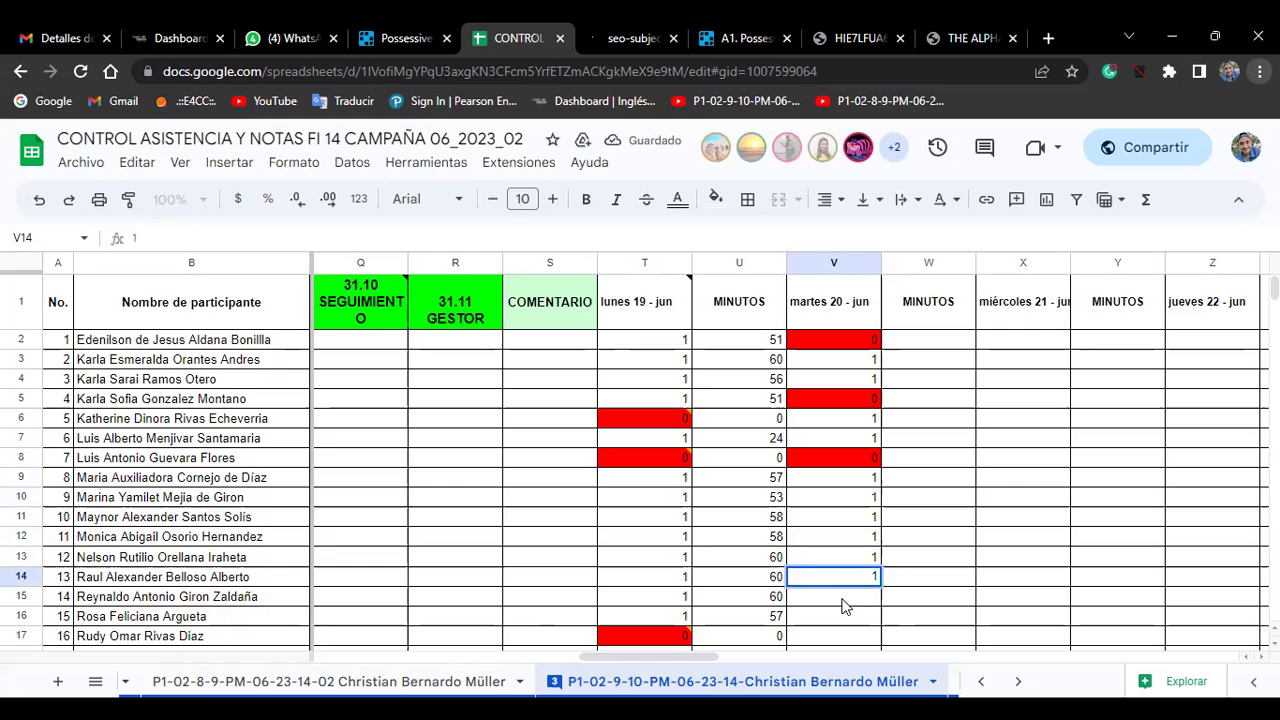
key("Return")
type("1")
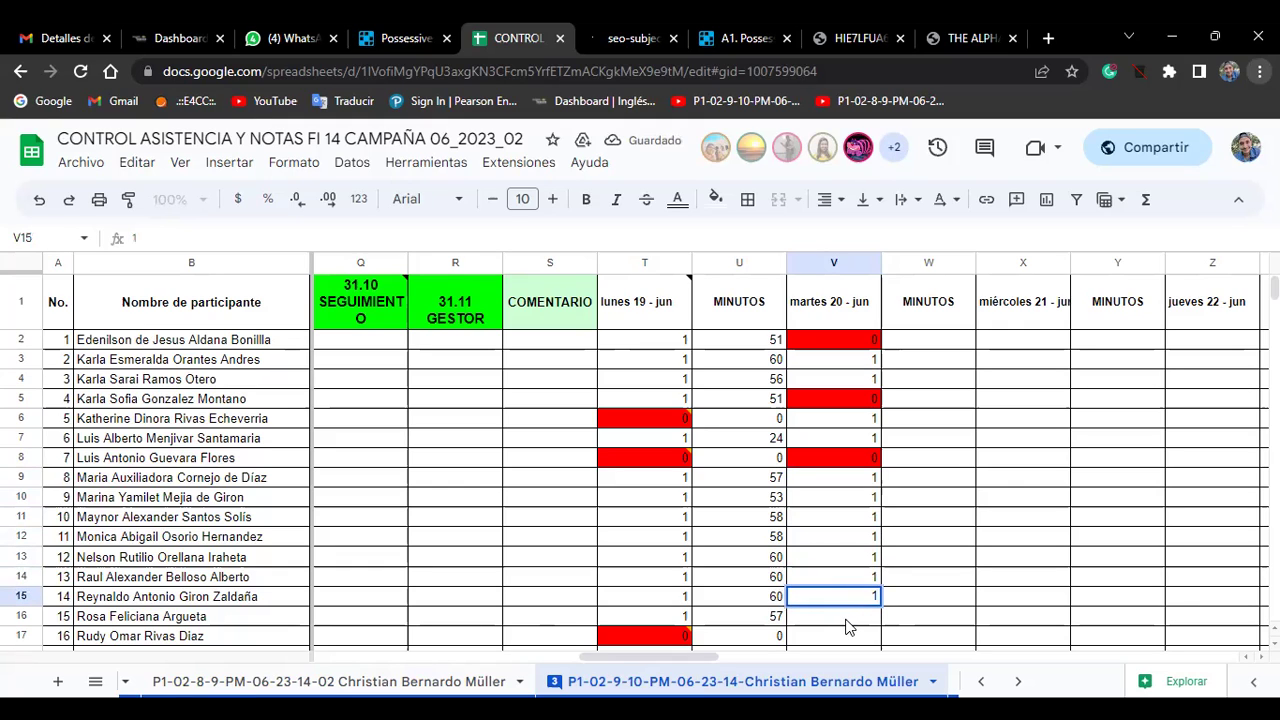
key("Return")
type("1")
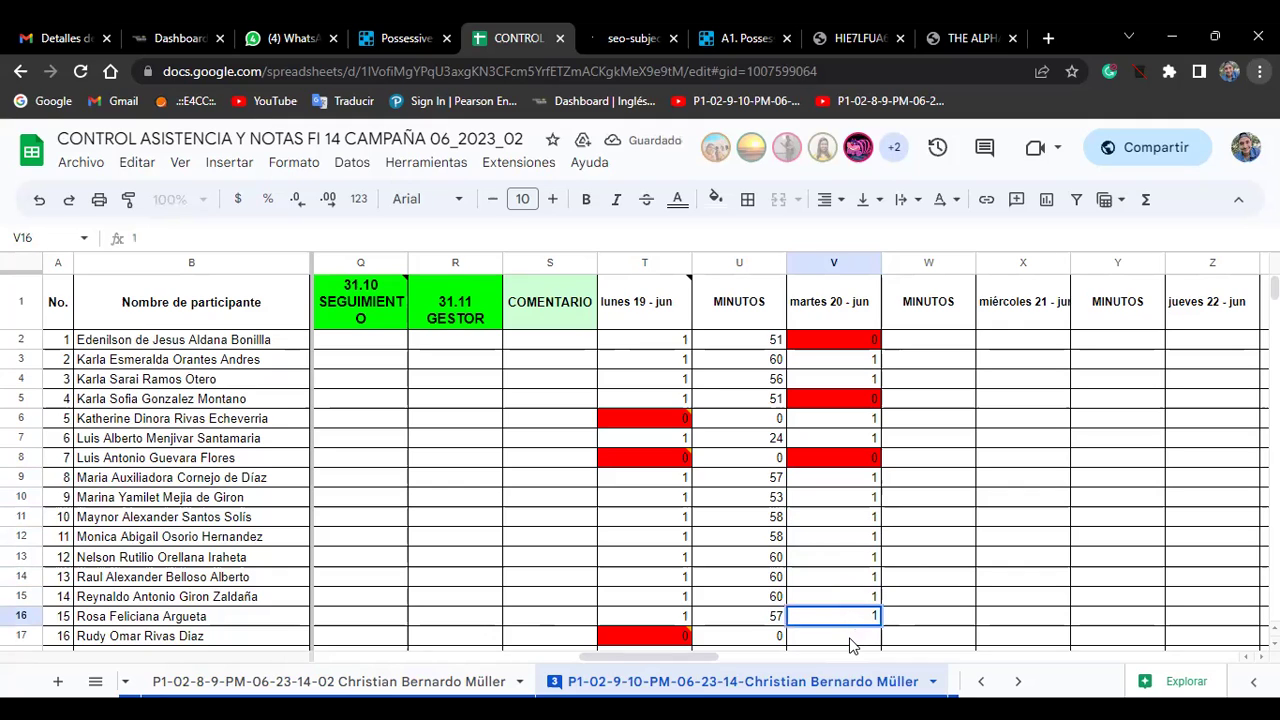
key("Return")
type("1")
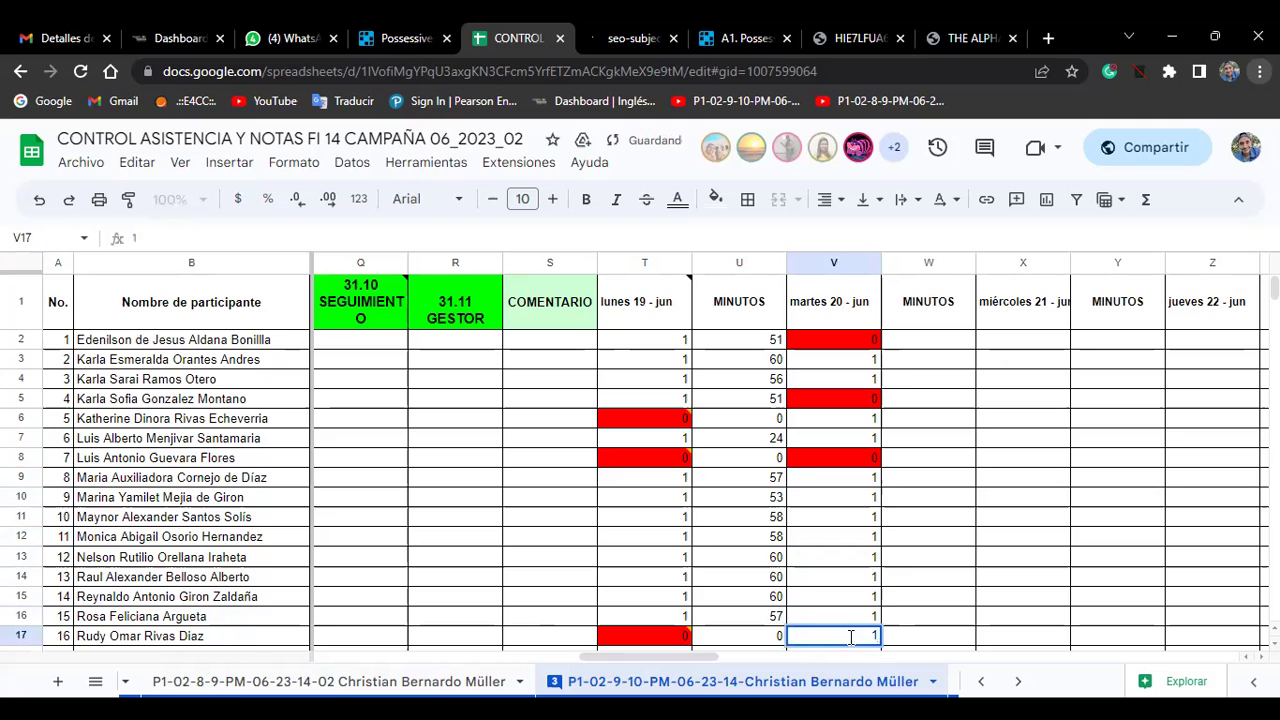
Fill in 1 for participants 17 and 18 on martes 20 - jun, in cells V18 and V19
scroll(1268, 644, "down", 2)
scroll(920, 424, "down", 4)
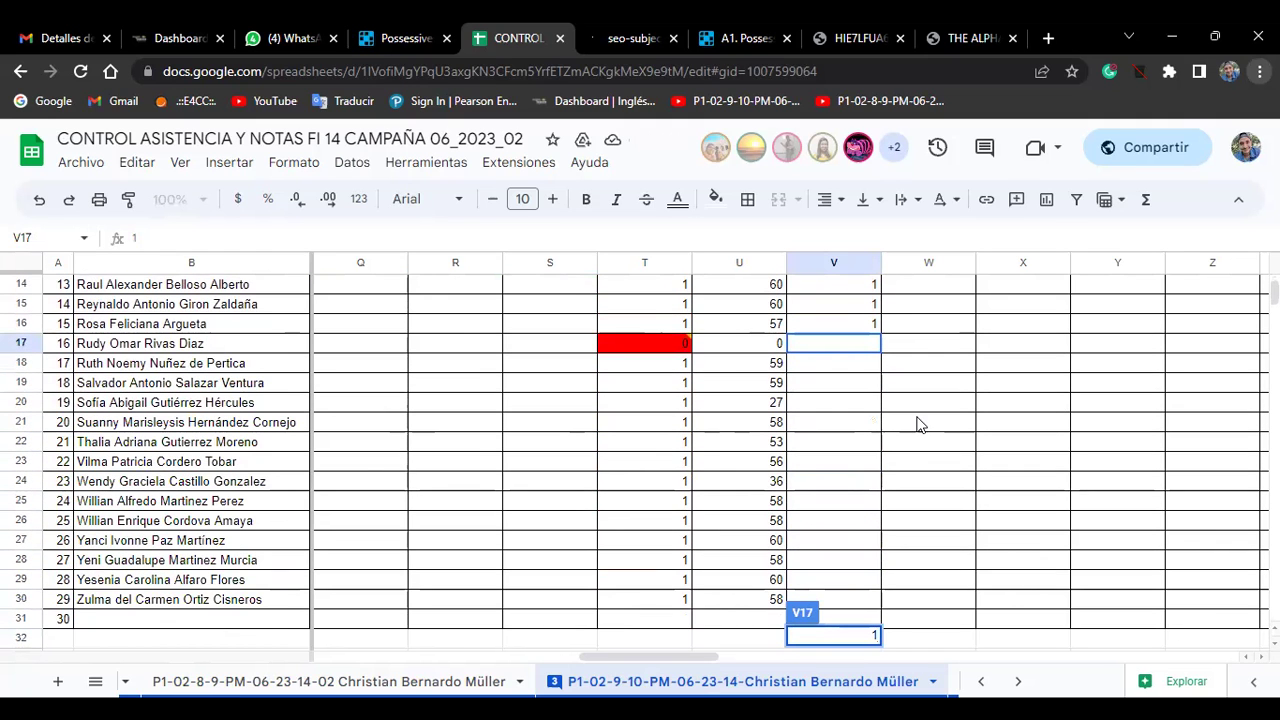
left_click(835, 368)
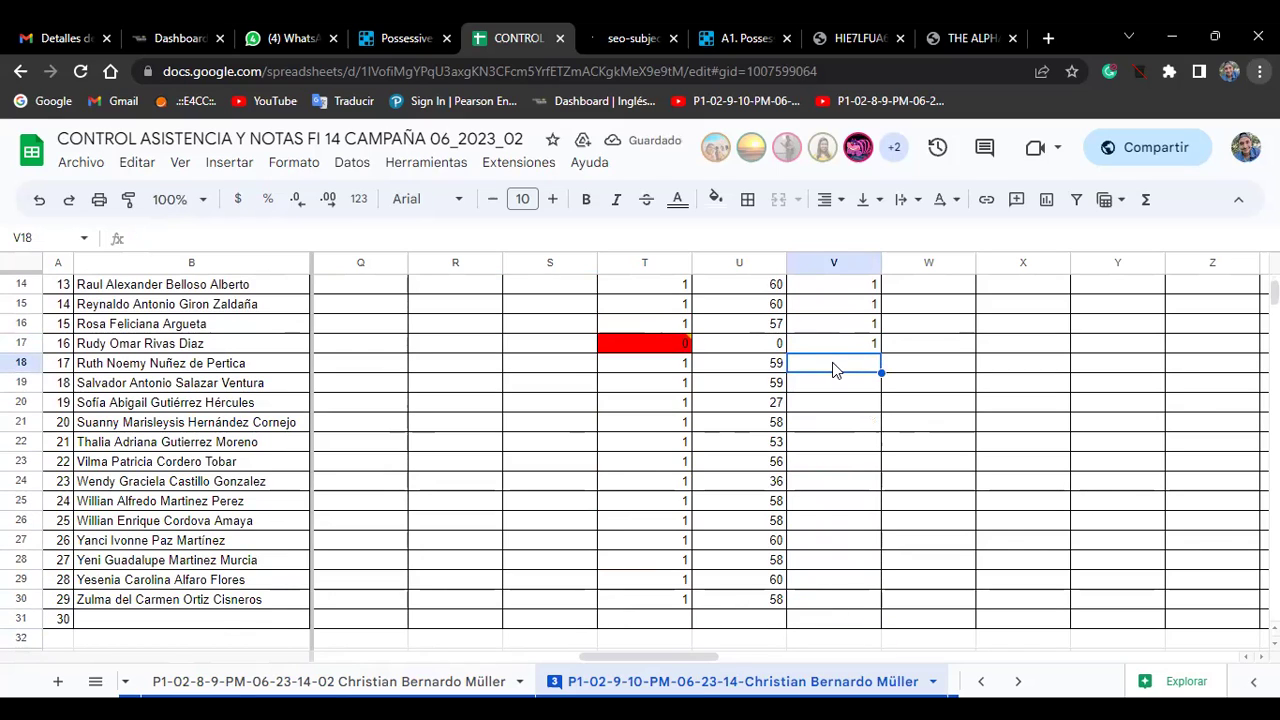
type("1")
key("Return")
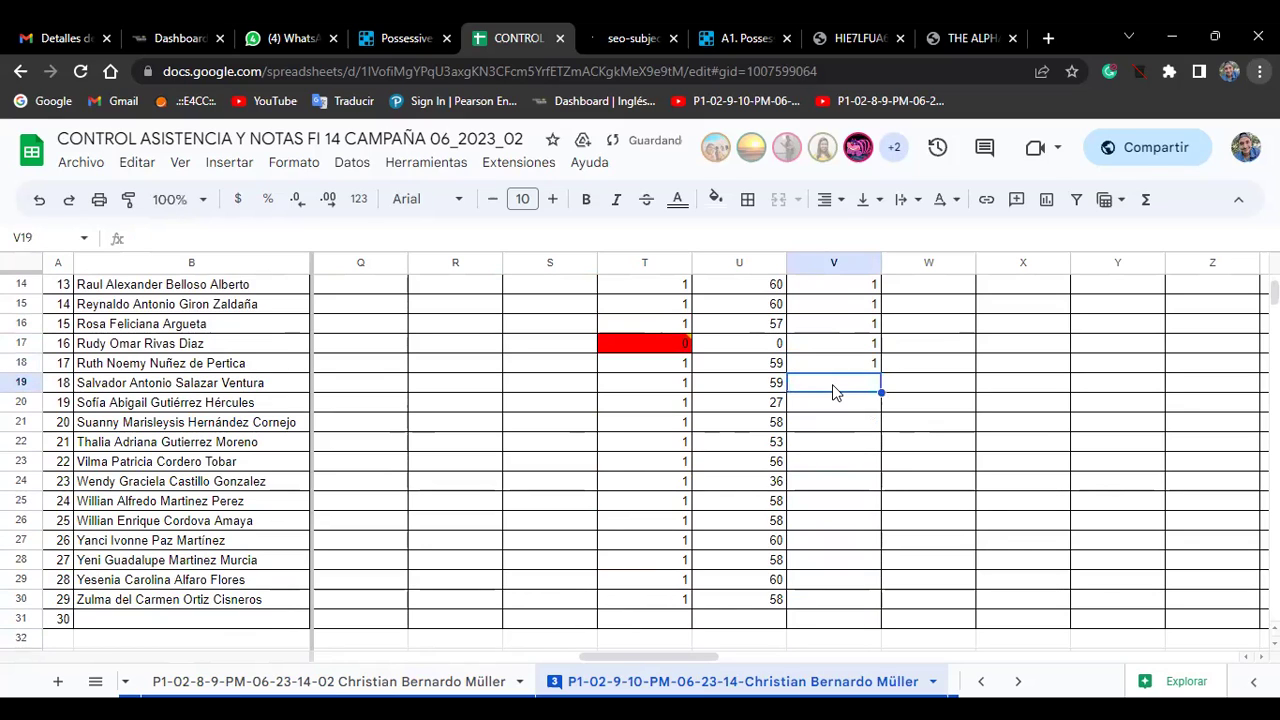
type("1")
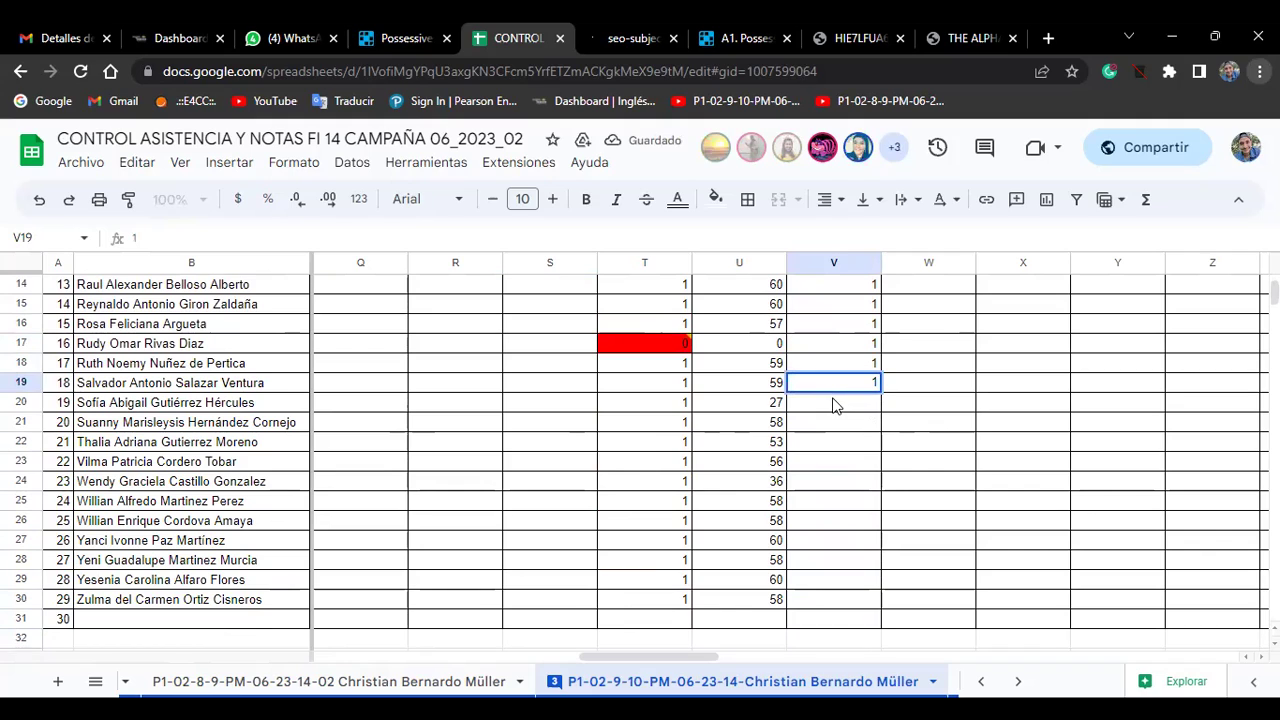
key("Return")
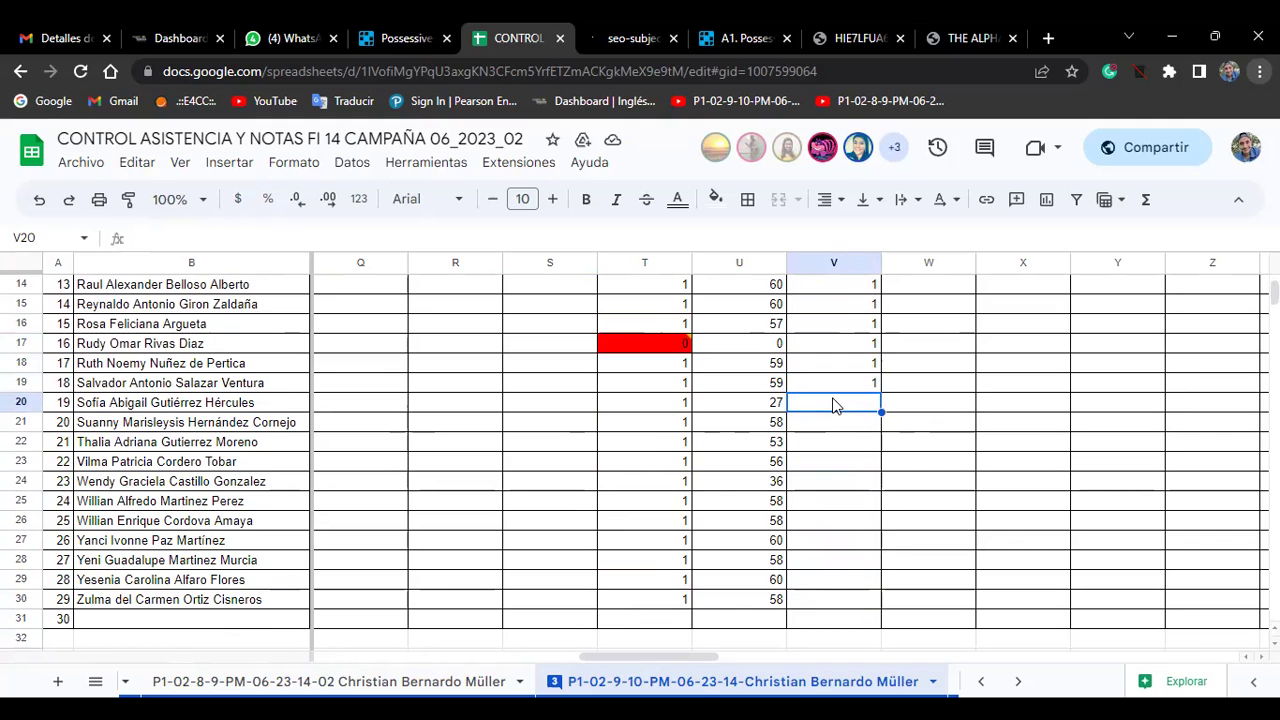
Record martes 20 - jun attendance for participants 19 to 22, entering 0 in V20 and 1 in V21 through V23
type("0")
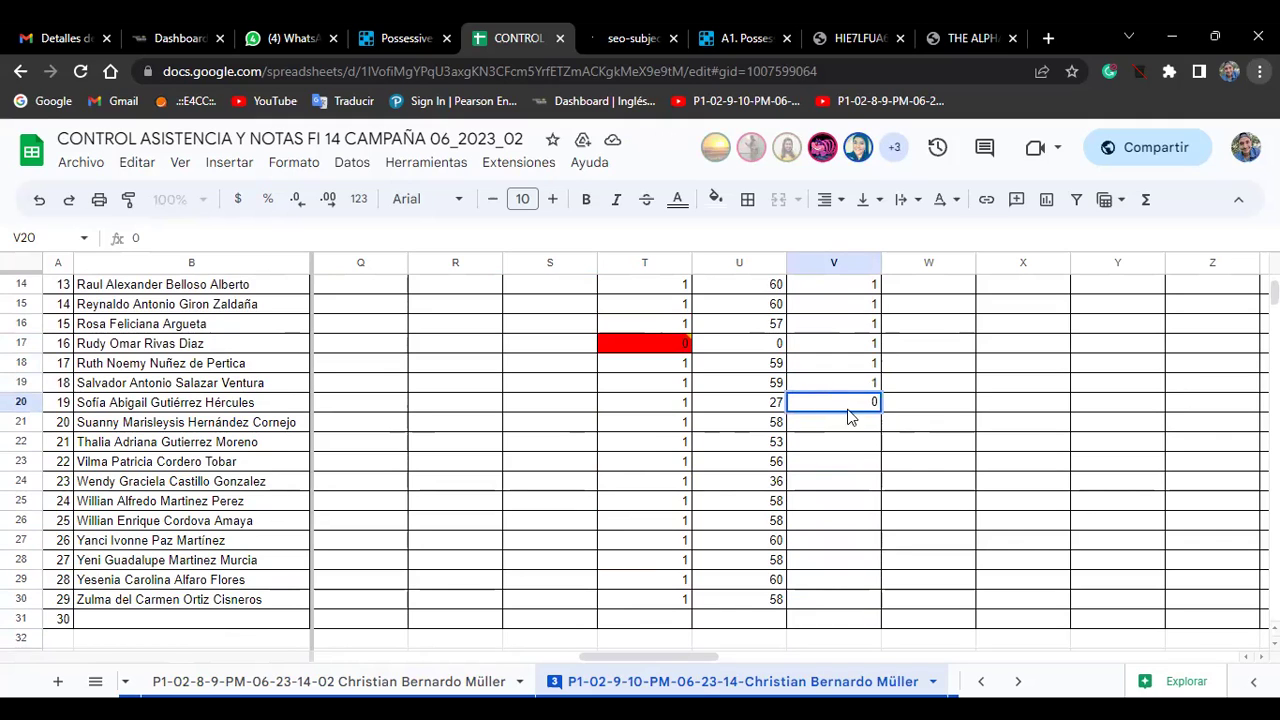
key("Return")
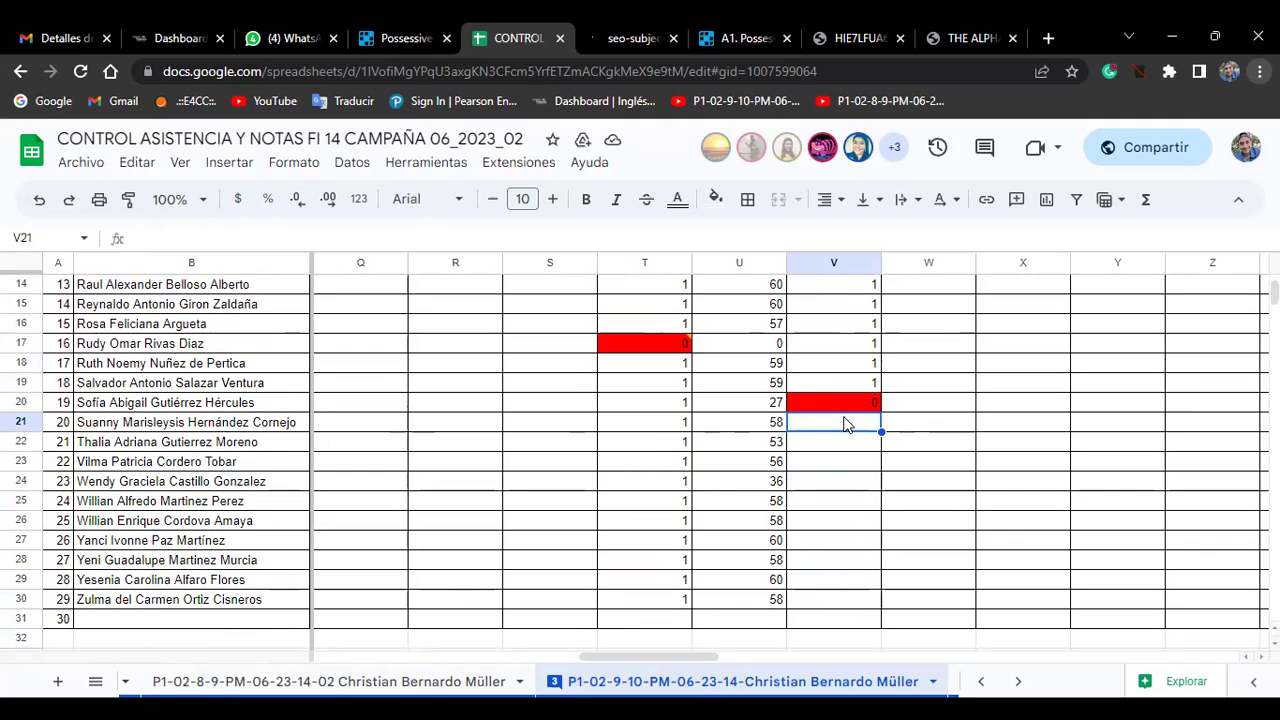
type("1")
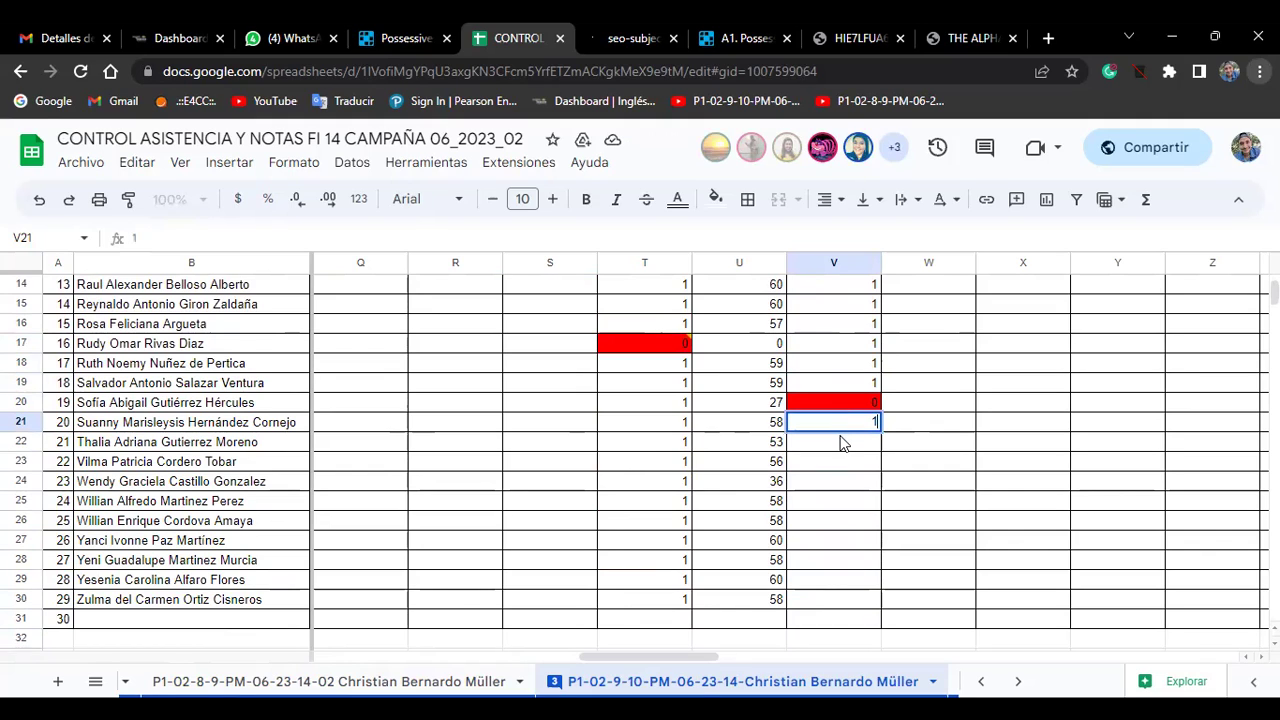
key("Return")
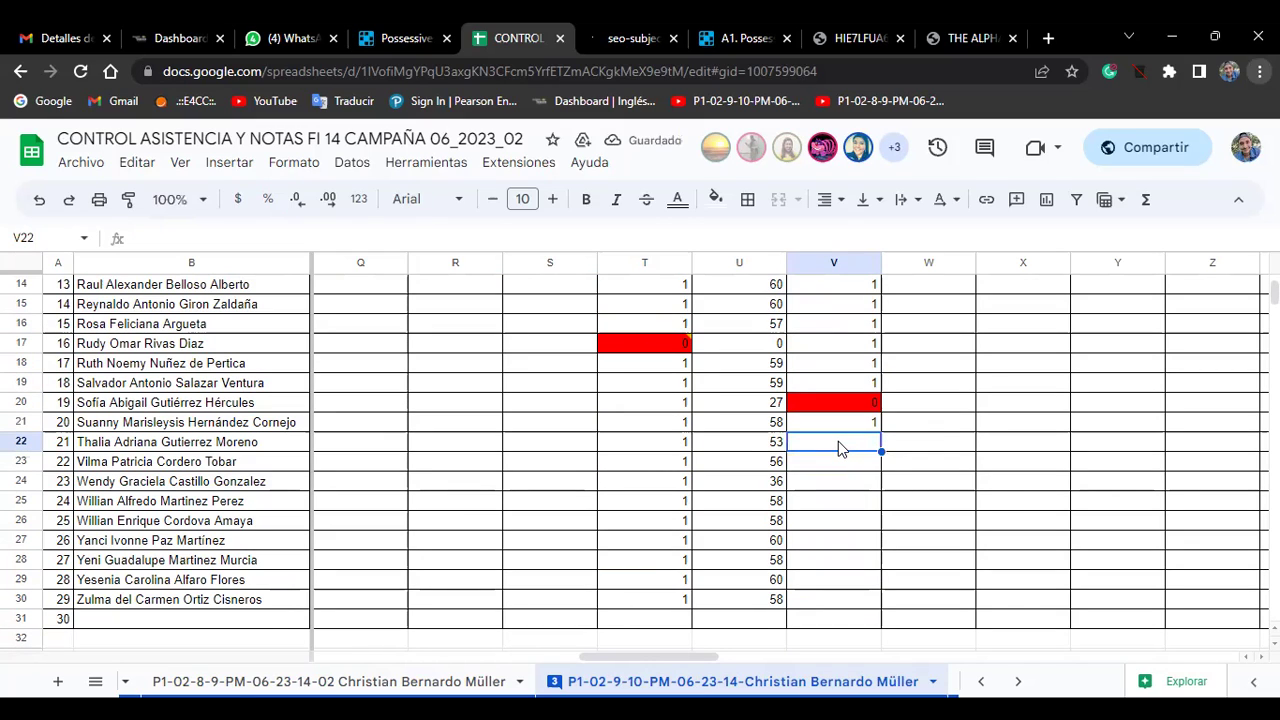
type("1")
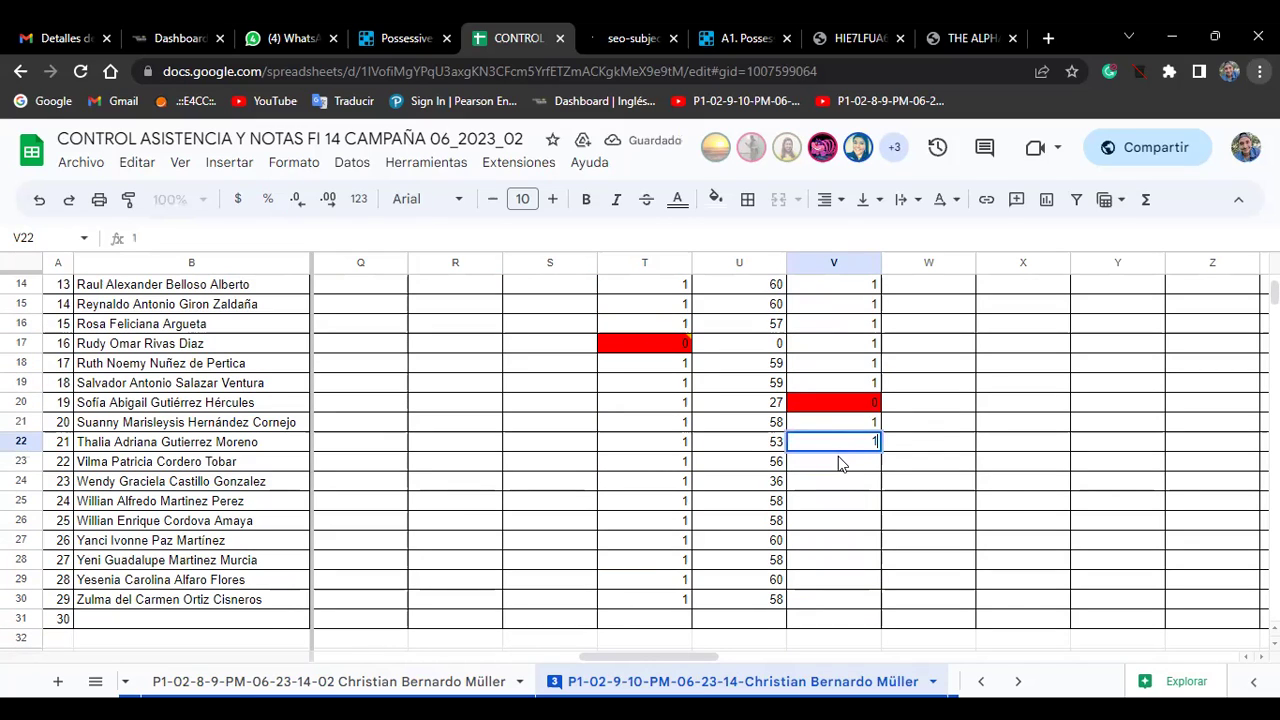
key("Return")
type("1")
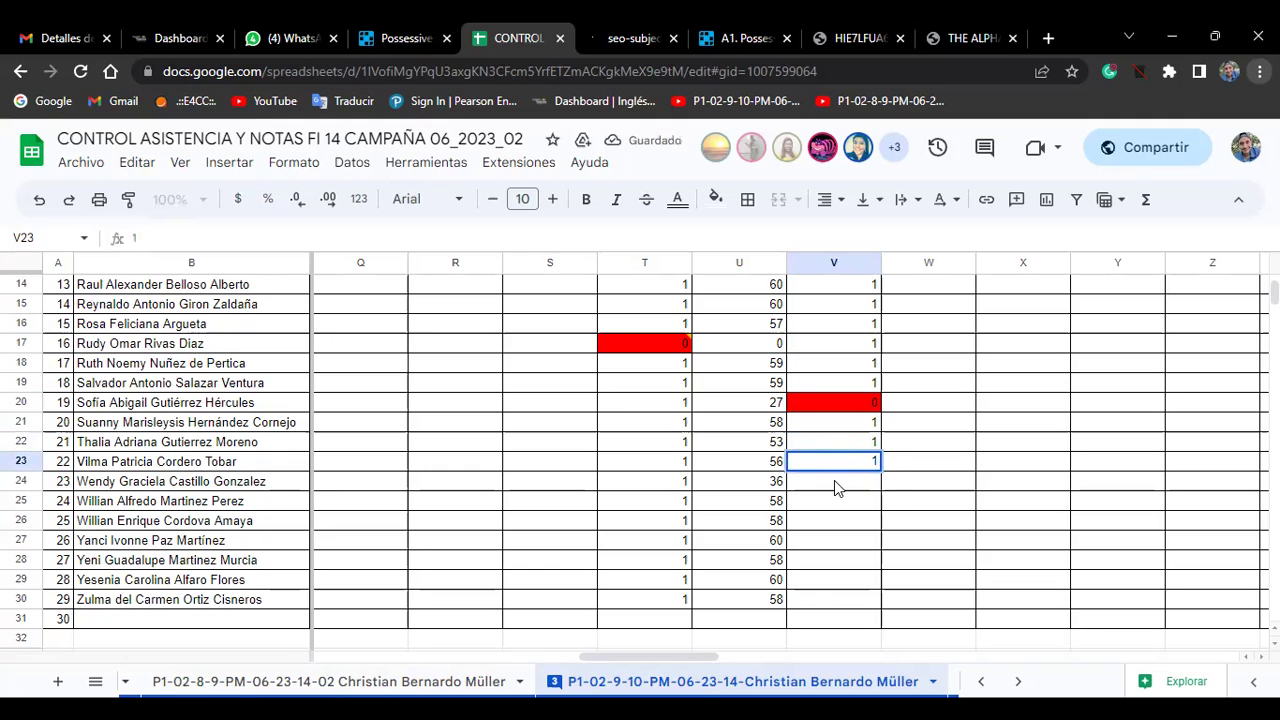
key("Return")
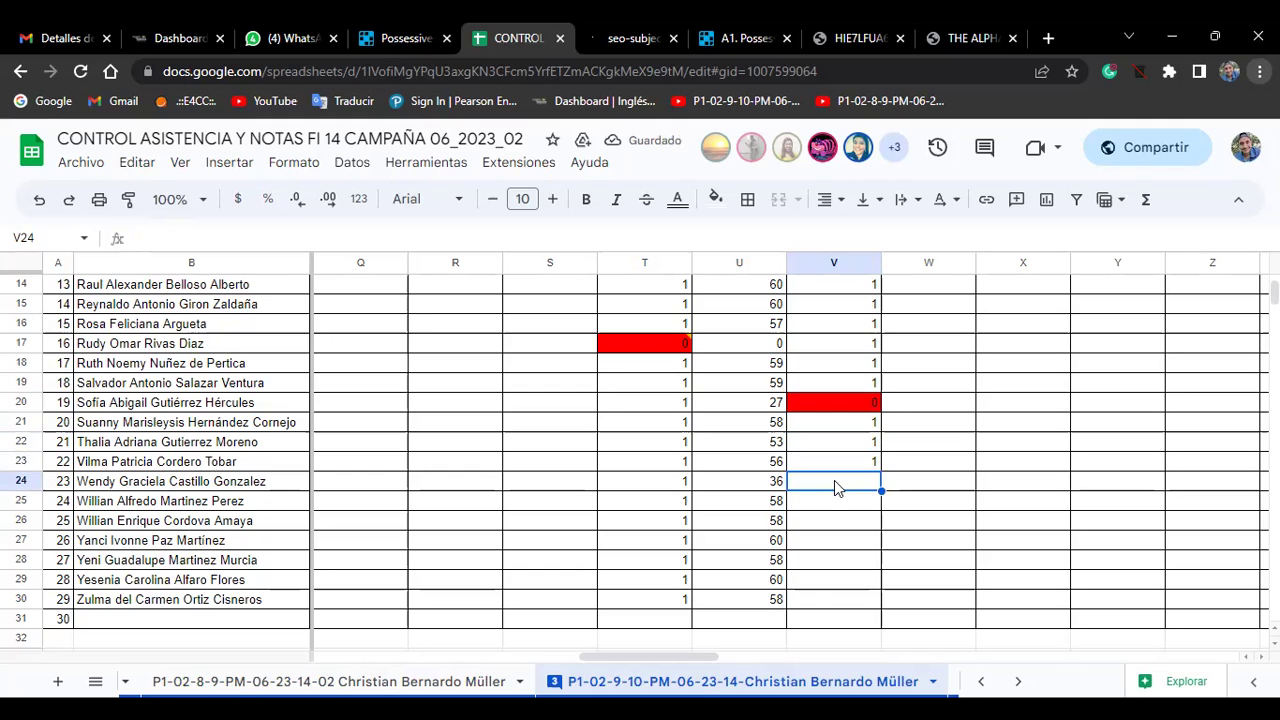
Enter 0 in V24 and V25, 1 in V26 and 0 in V27 for participants 23 to 26
type("0")
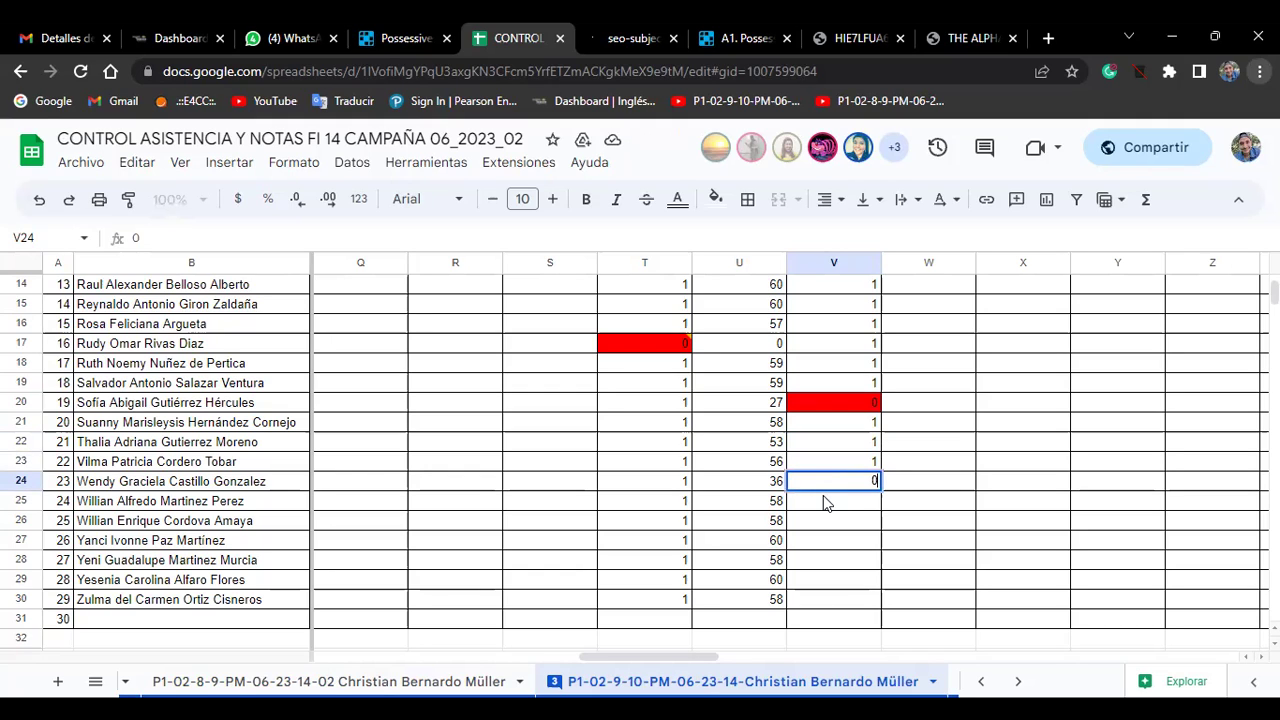
key("Return")
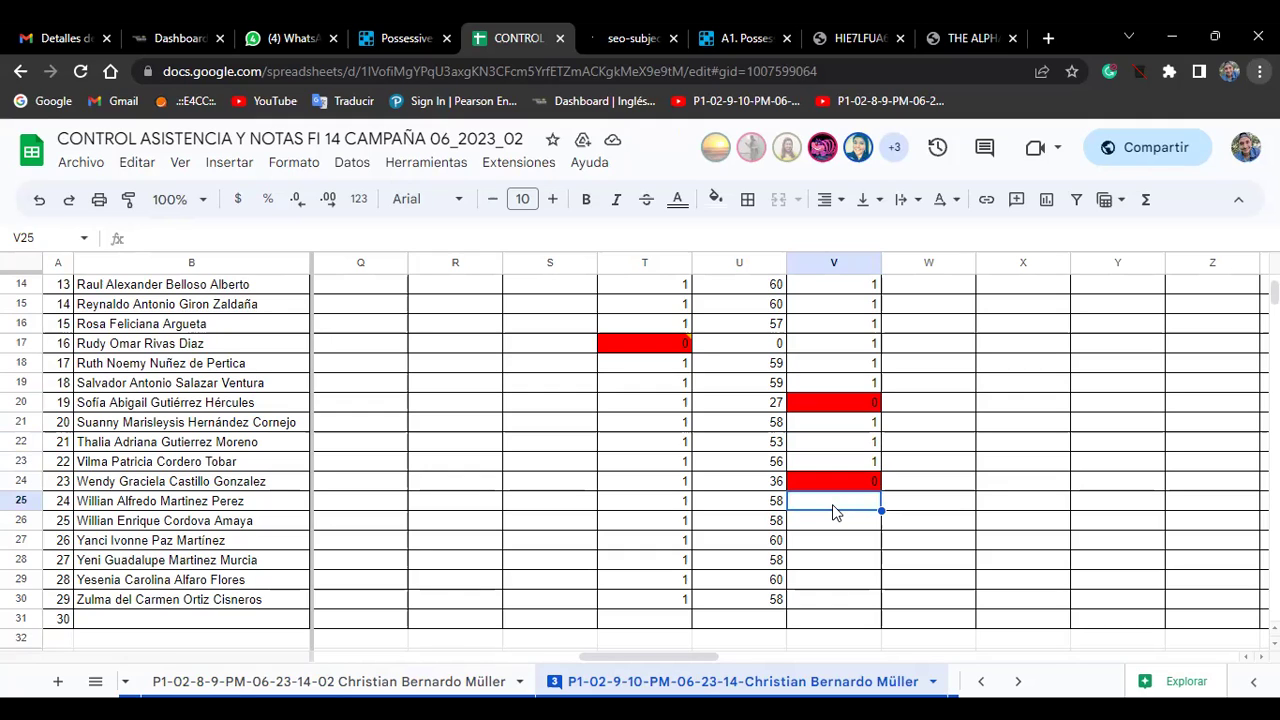
type("0")
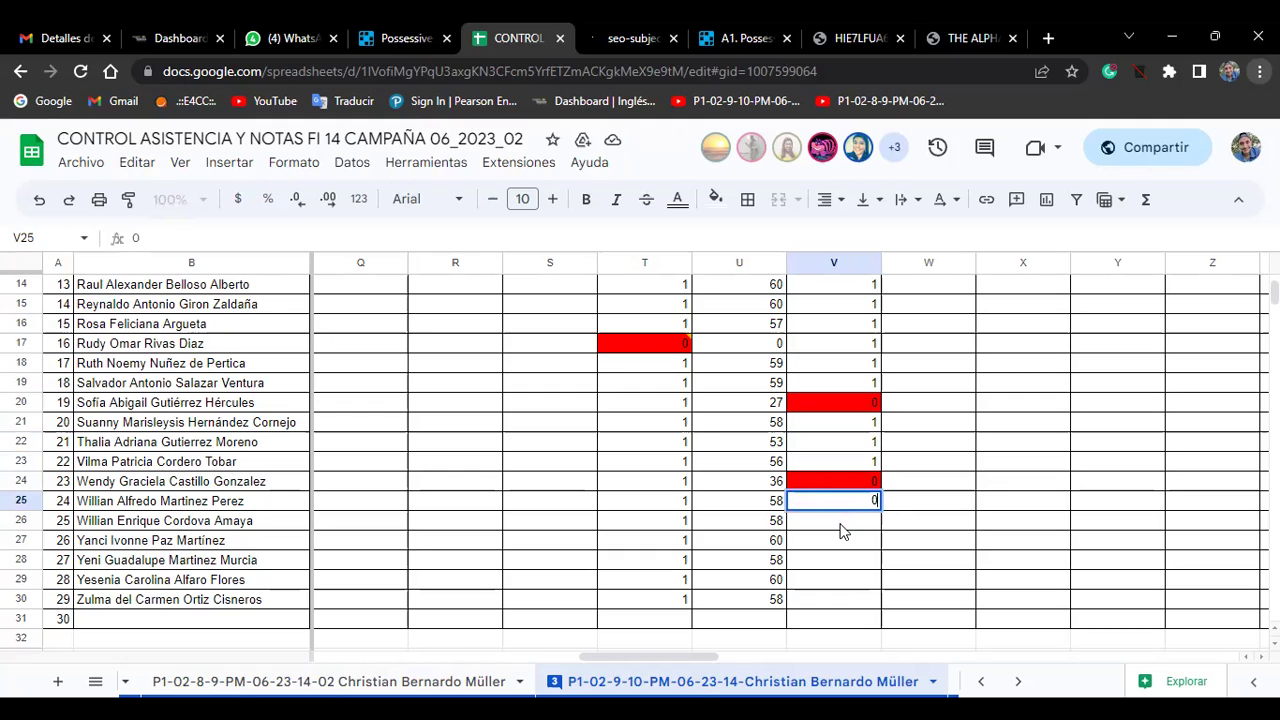
key("Return")
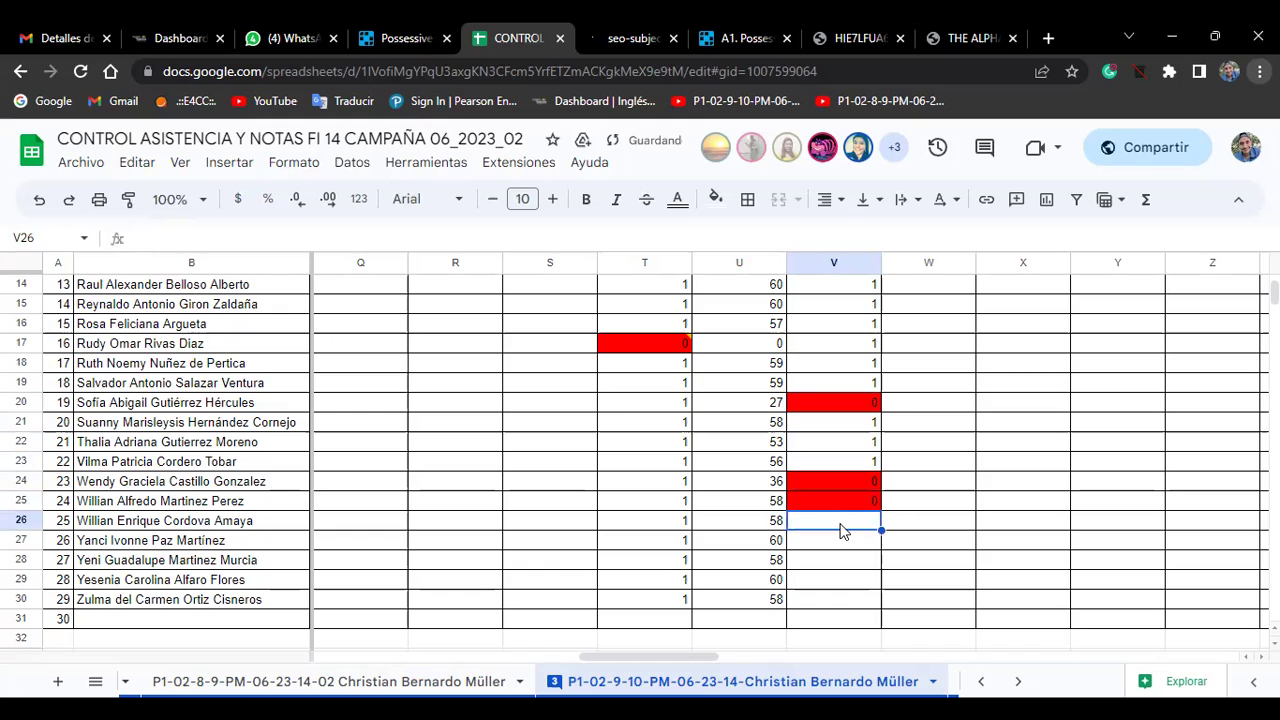
type("1")
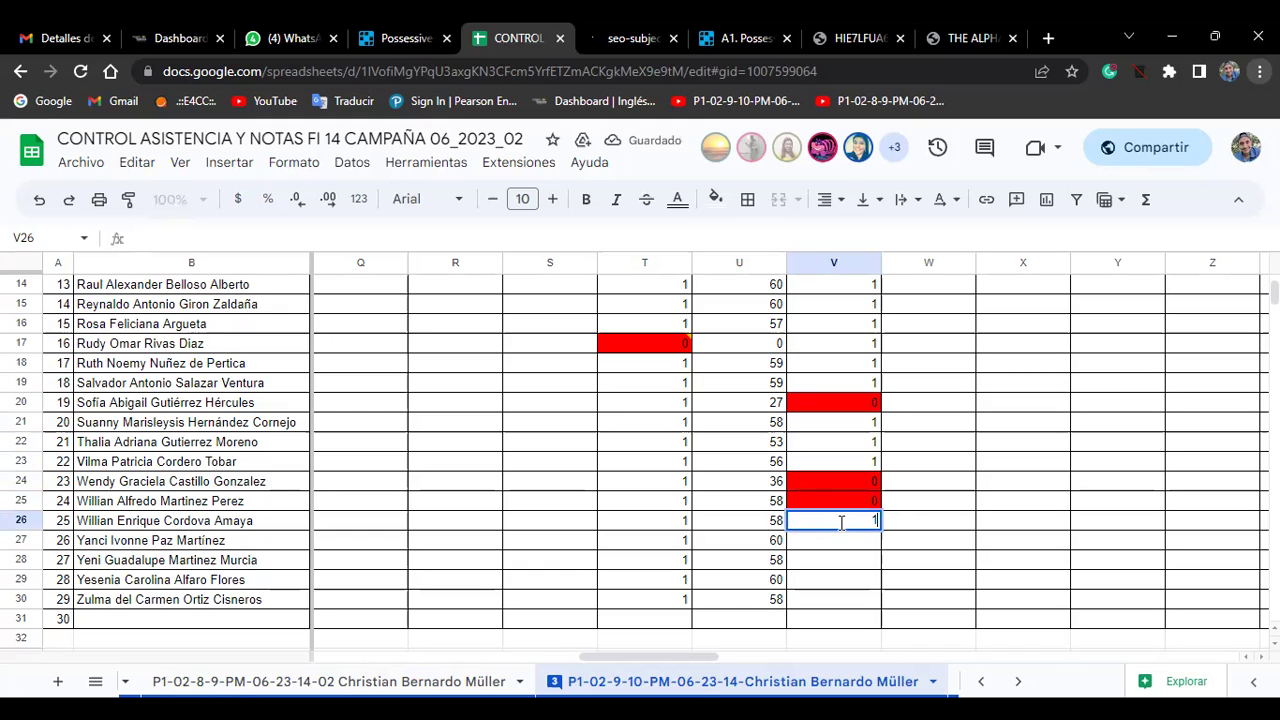
key("Return")
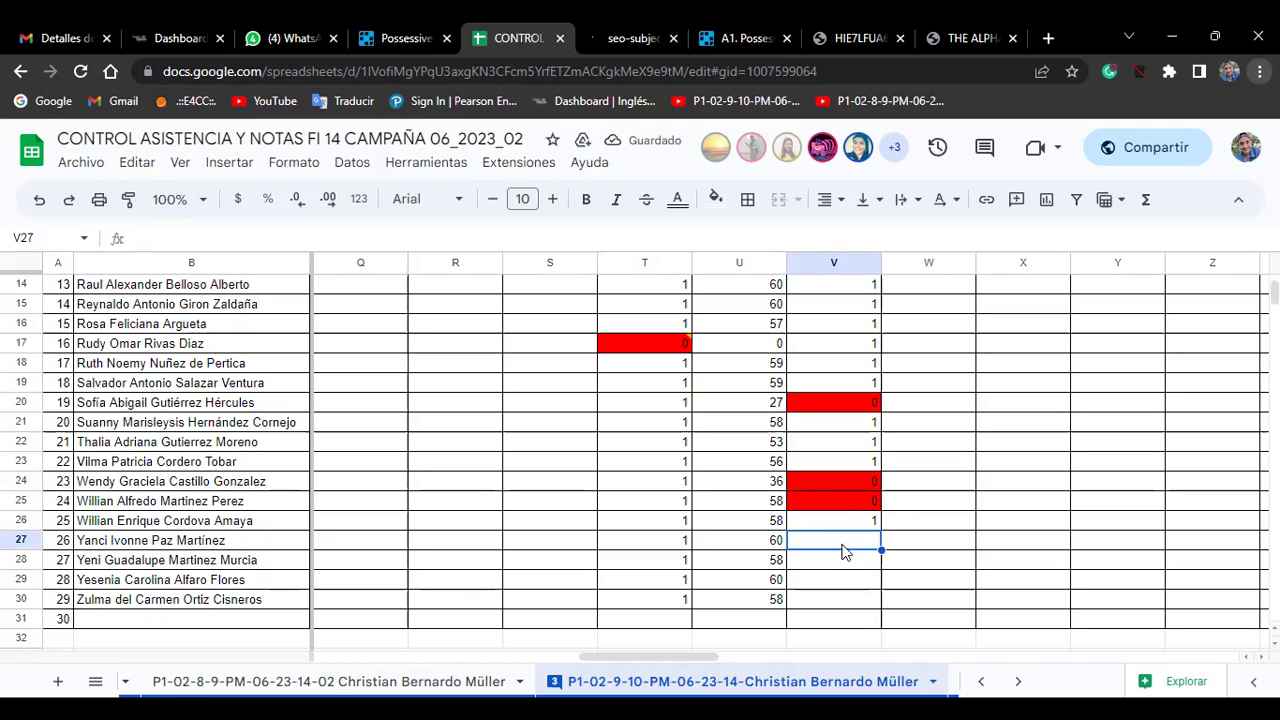
type("0")
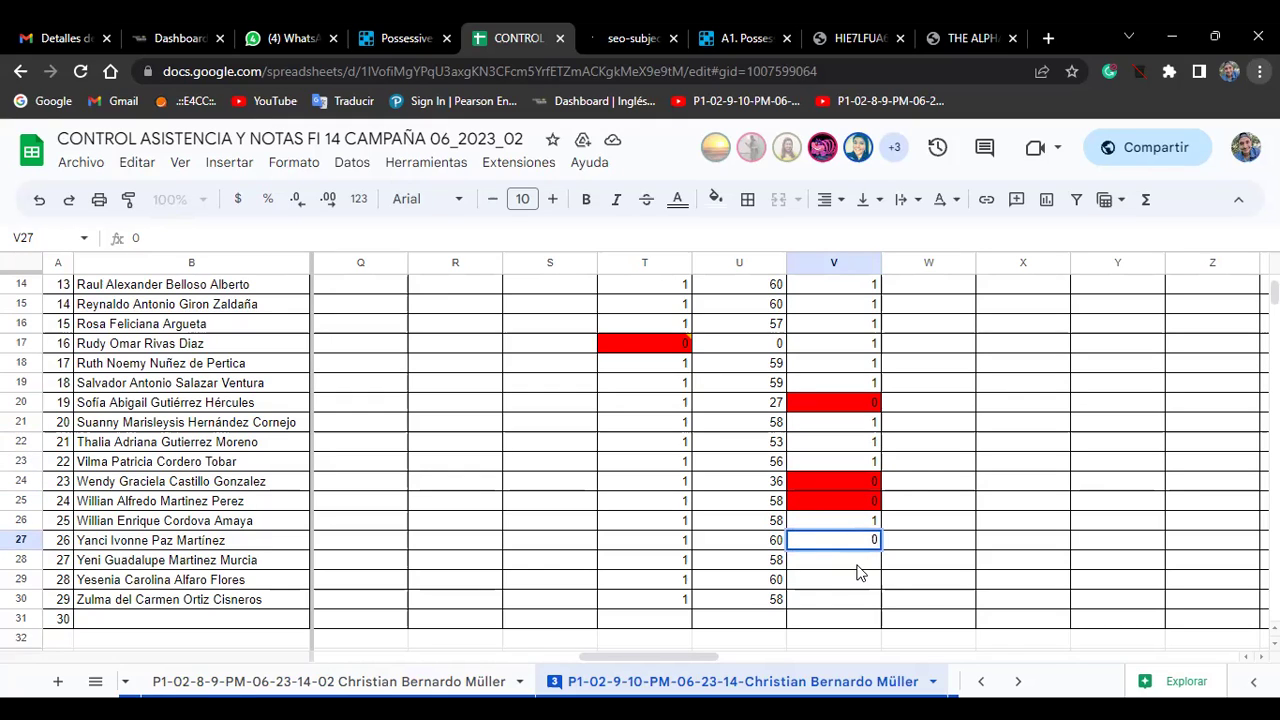
key("Return")
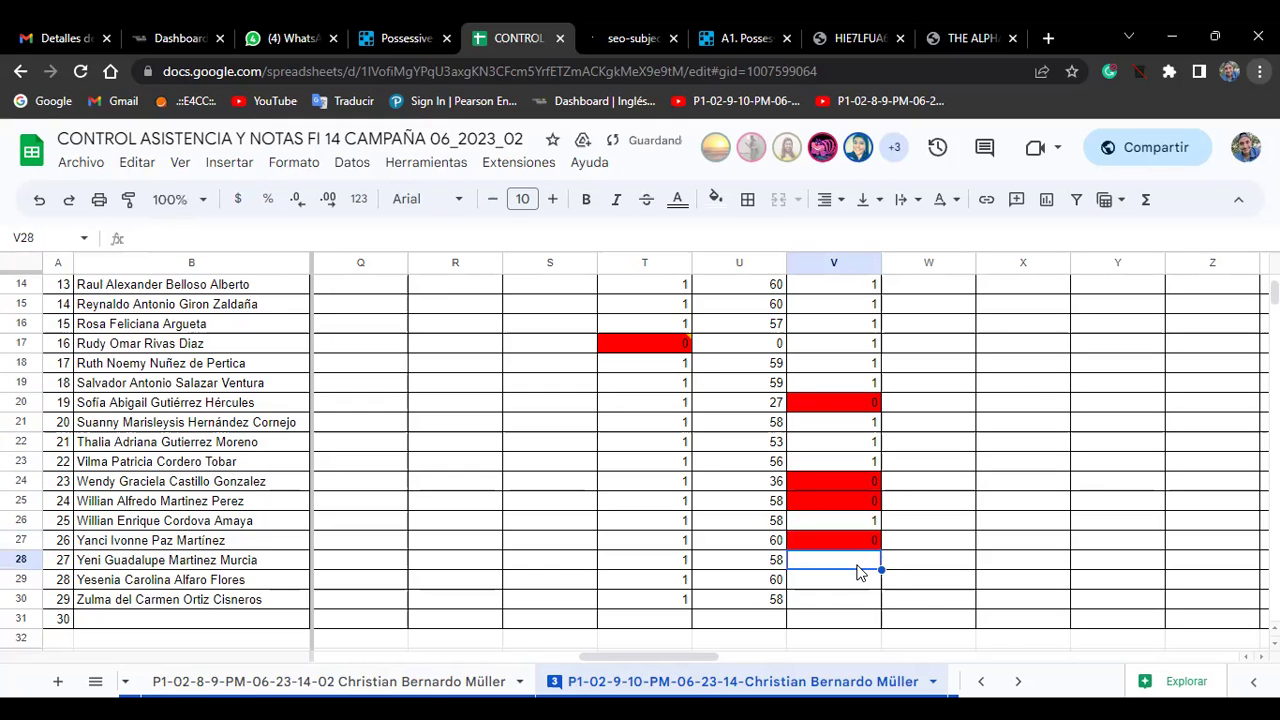
Mark participants 27 to 29 as present by entering 1 in V28, V29 and V30
type("1")
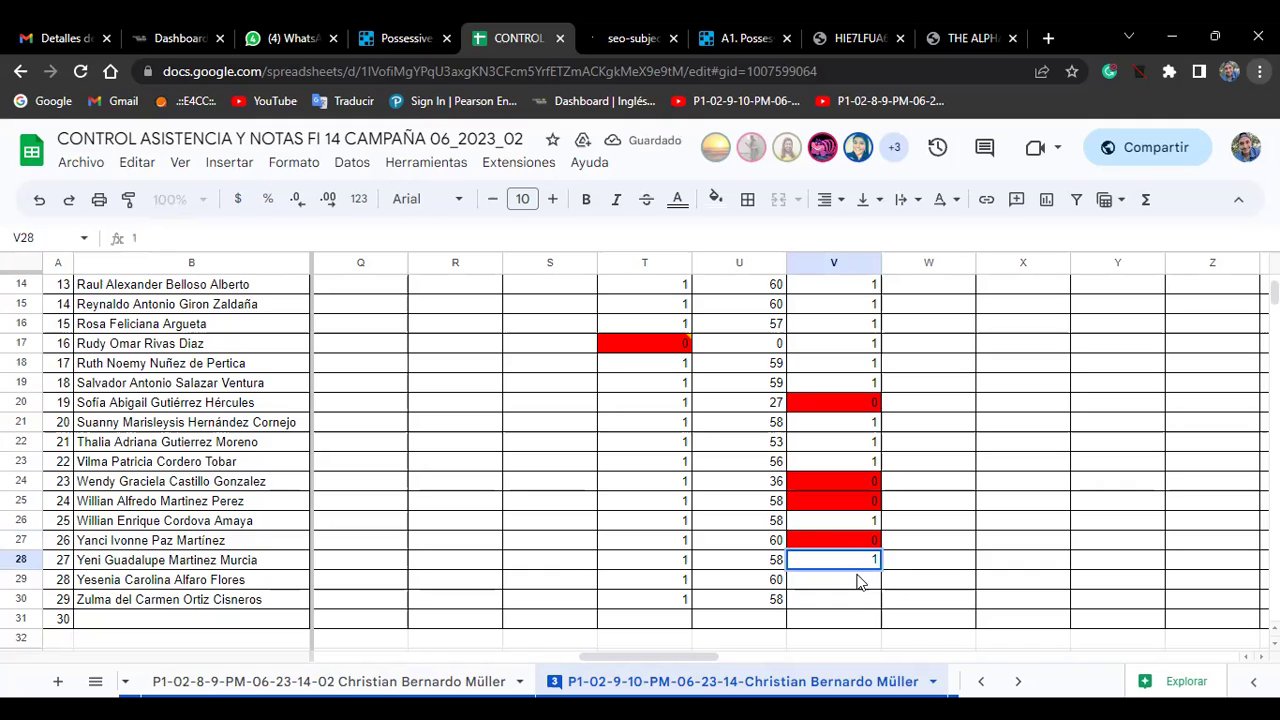
key("Return")
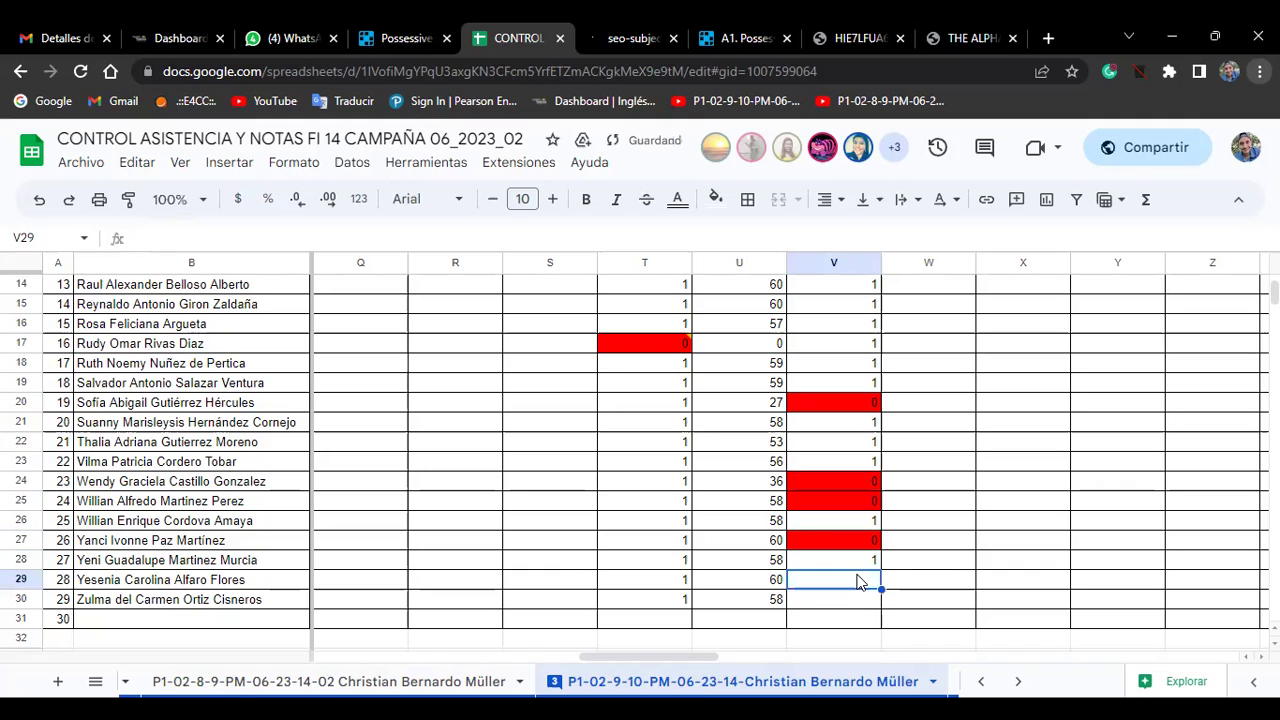
type("1")
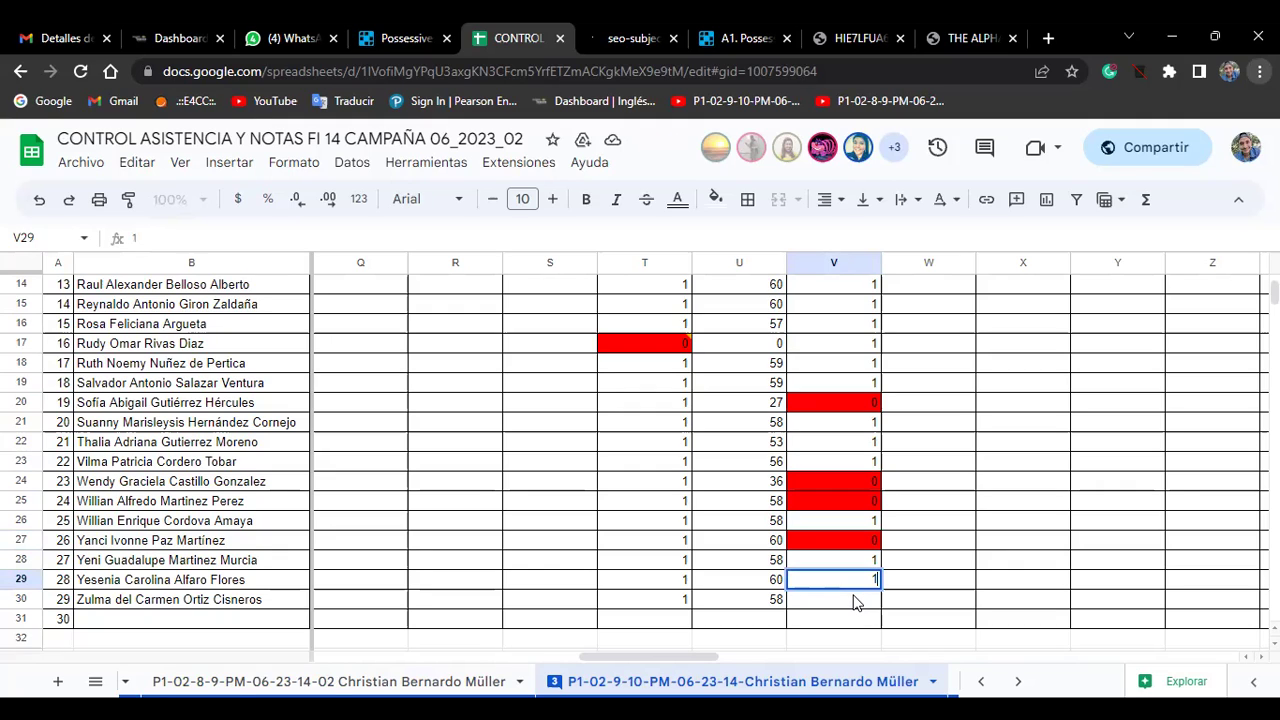
key("Return")
type("1")
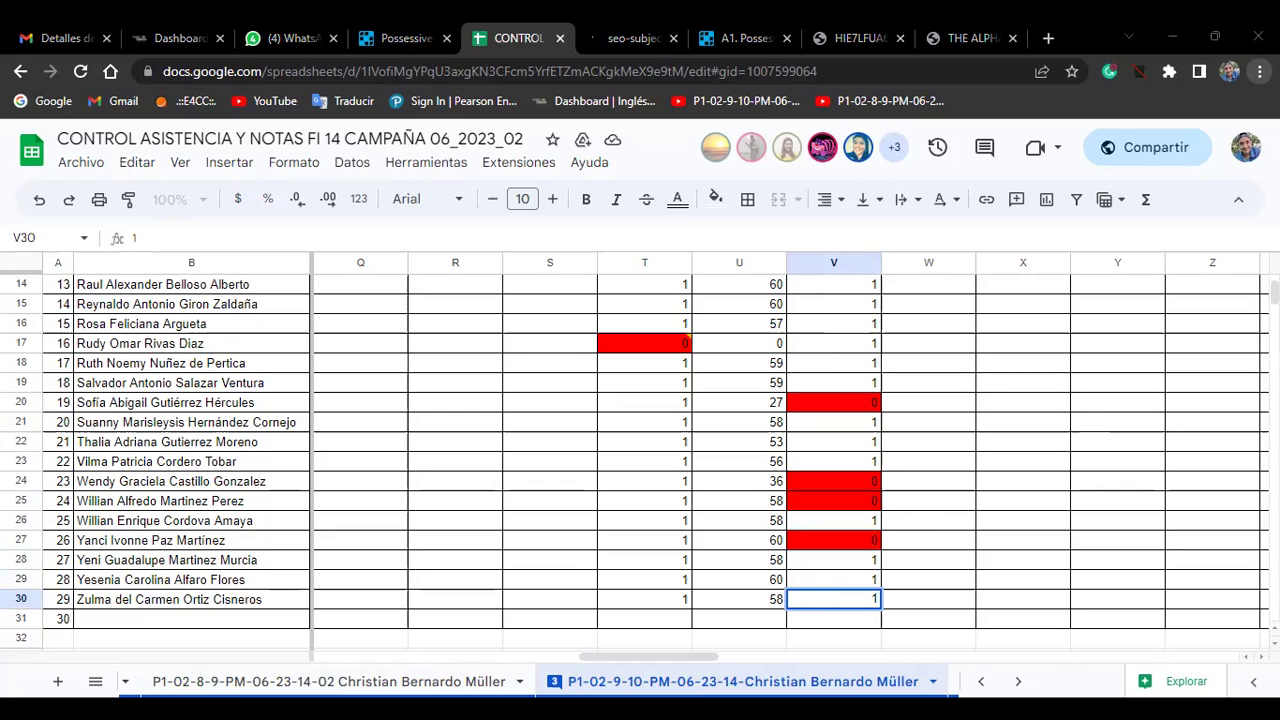
scroll(640, 460, "down", 6)
scroll(640, 460, "up", 5)
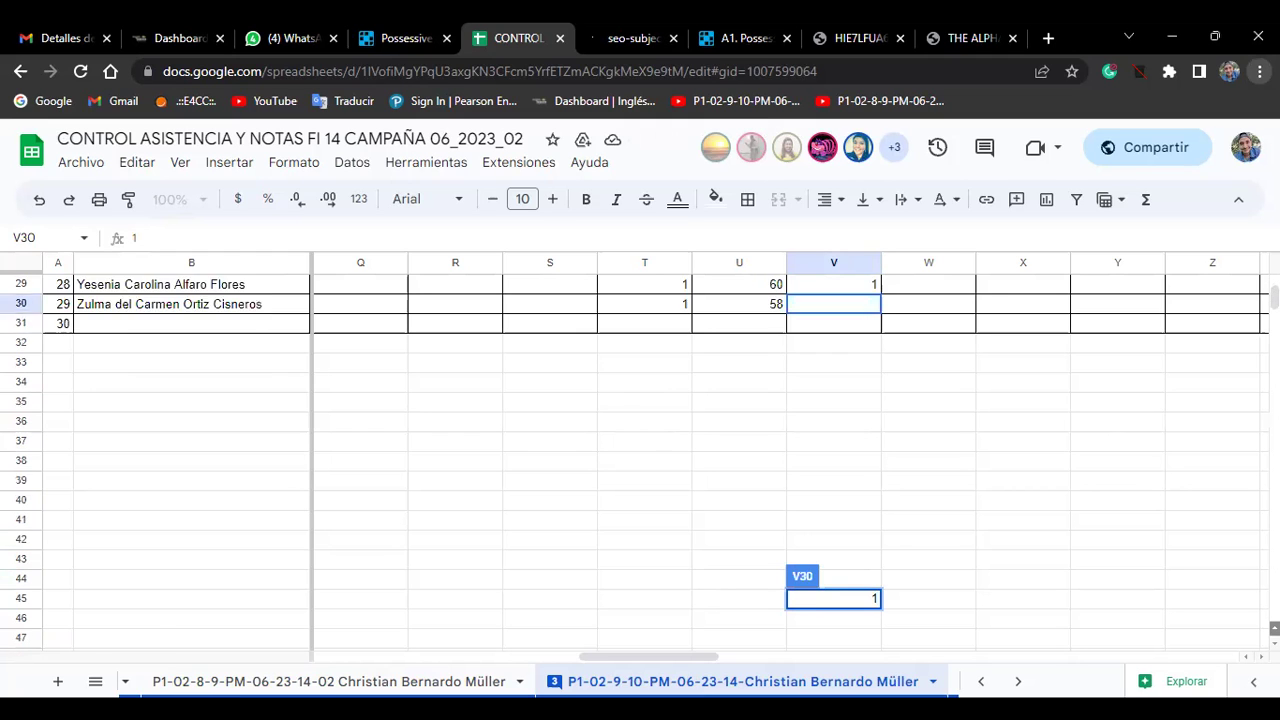
scroll(640, 465, "up", 1)
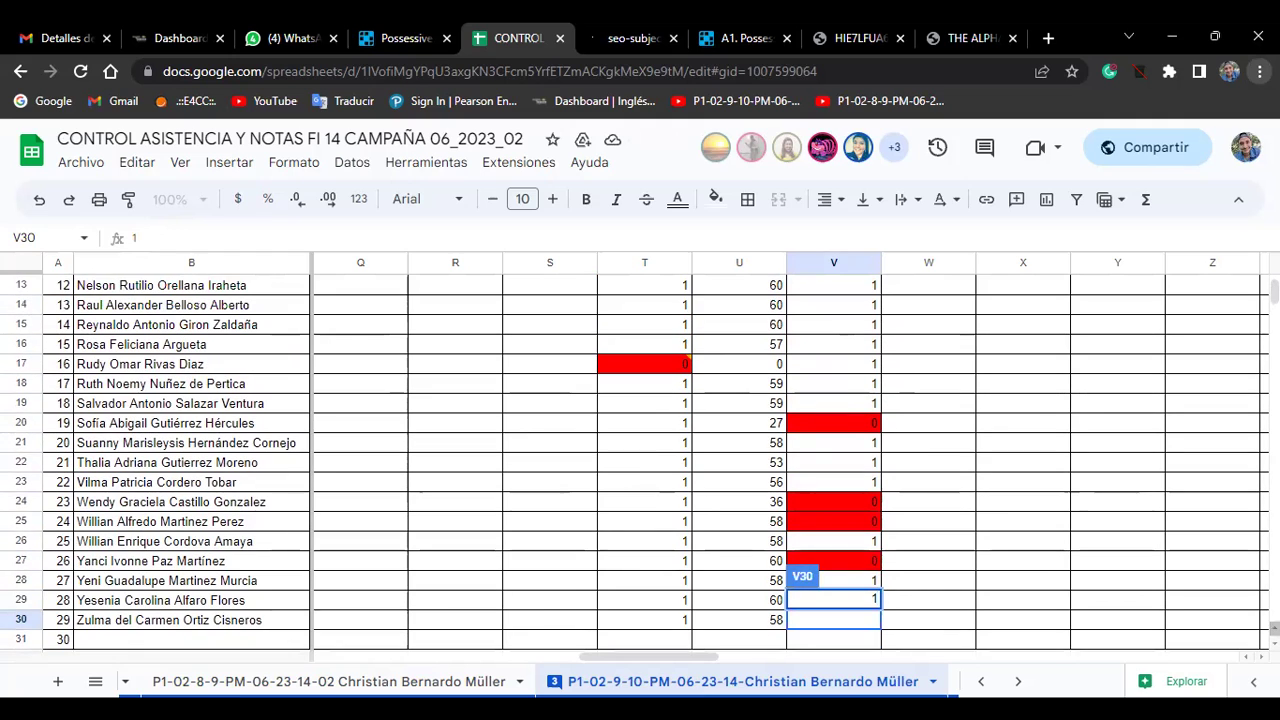
left_click(855, 628)
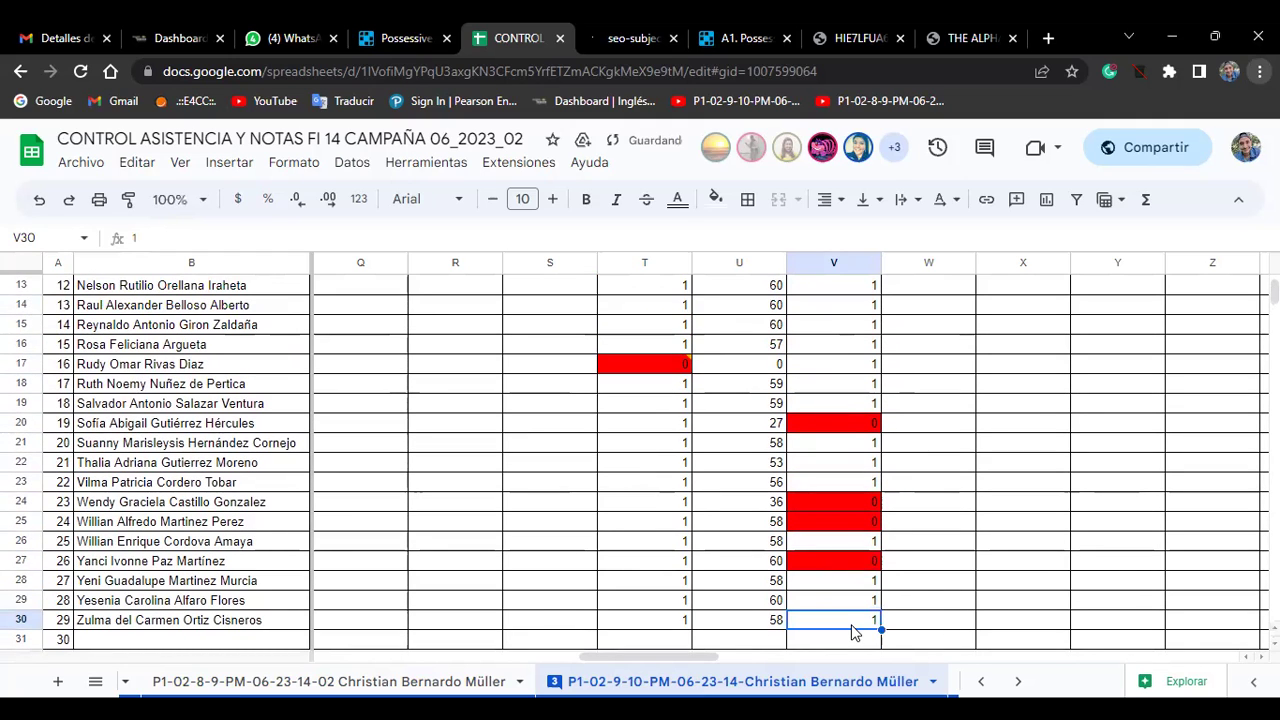
left_click(990, 605)
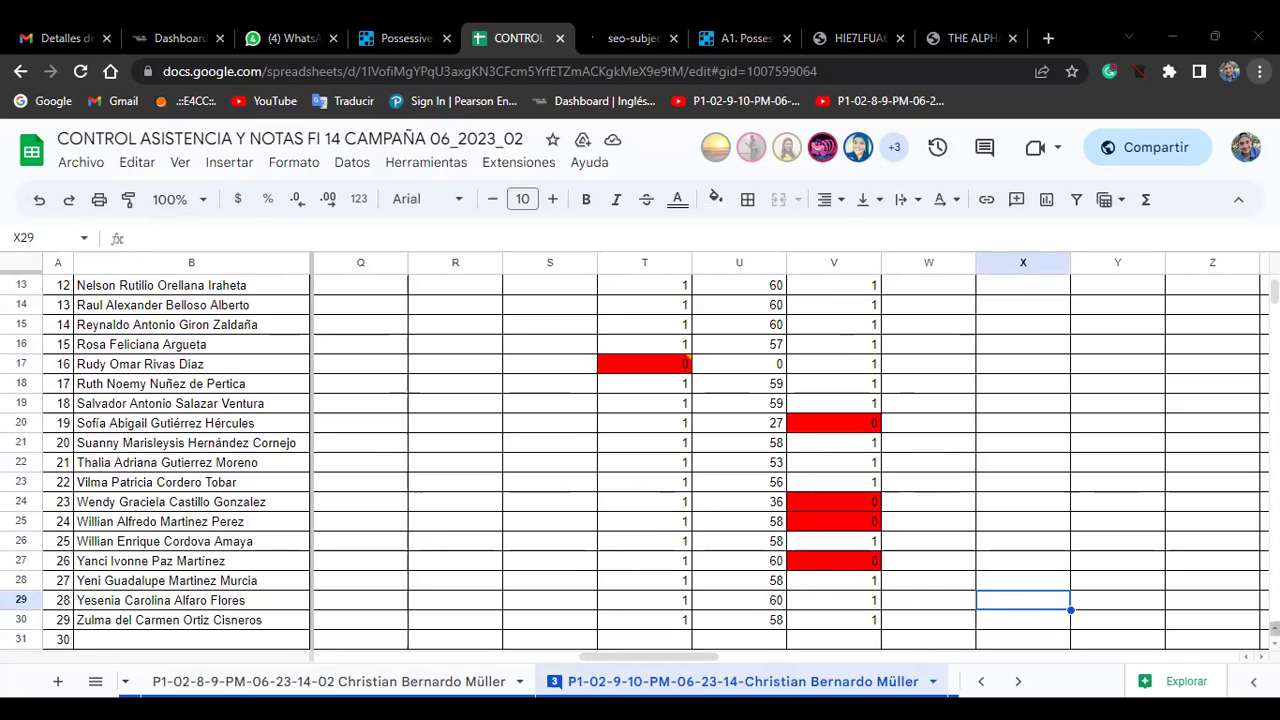
Change participant 7's martes 20 - jun attendance in V8 to 1
scroll(640, 450, "up", 2)
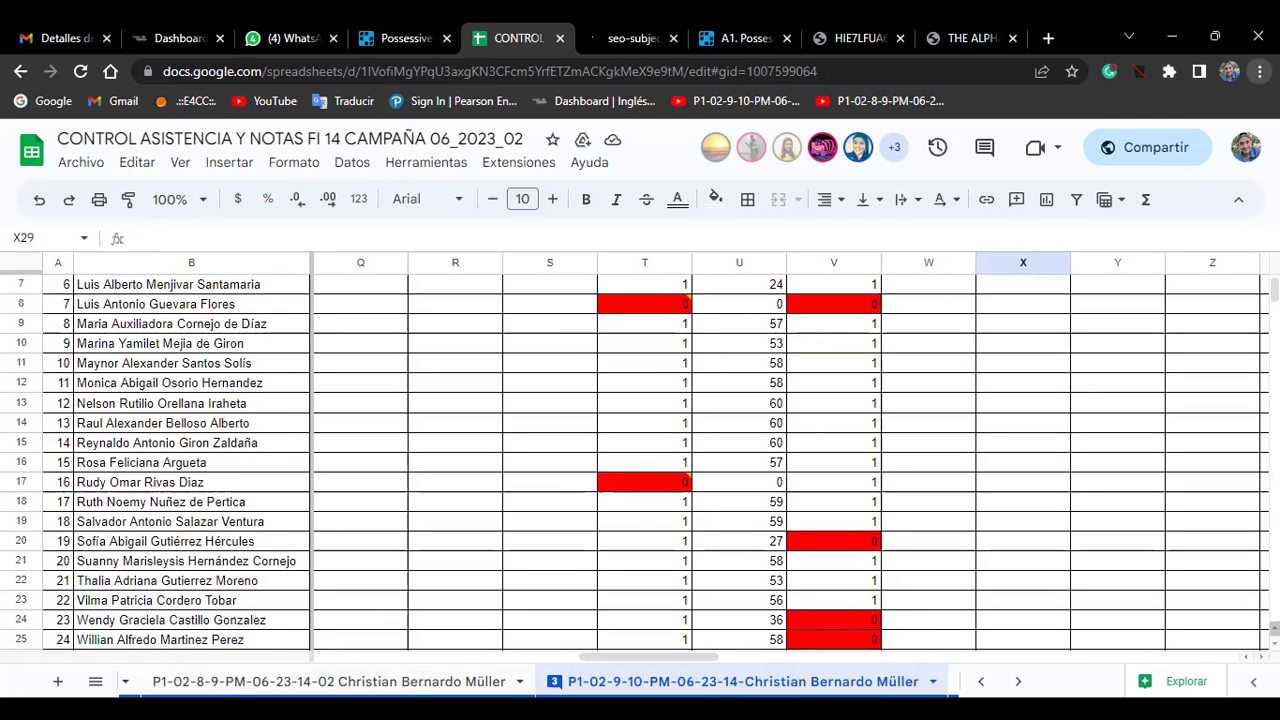
scroll(640, 450, "up", 1)
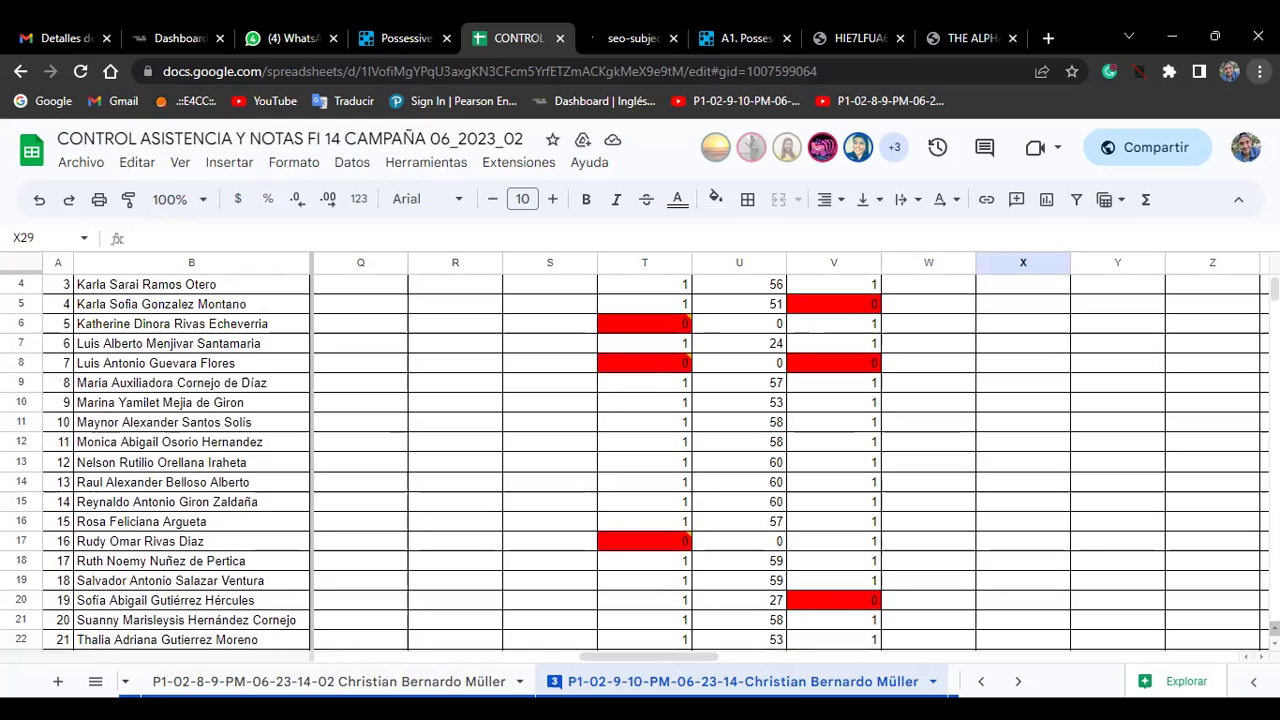
left_click(868, 366)
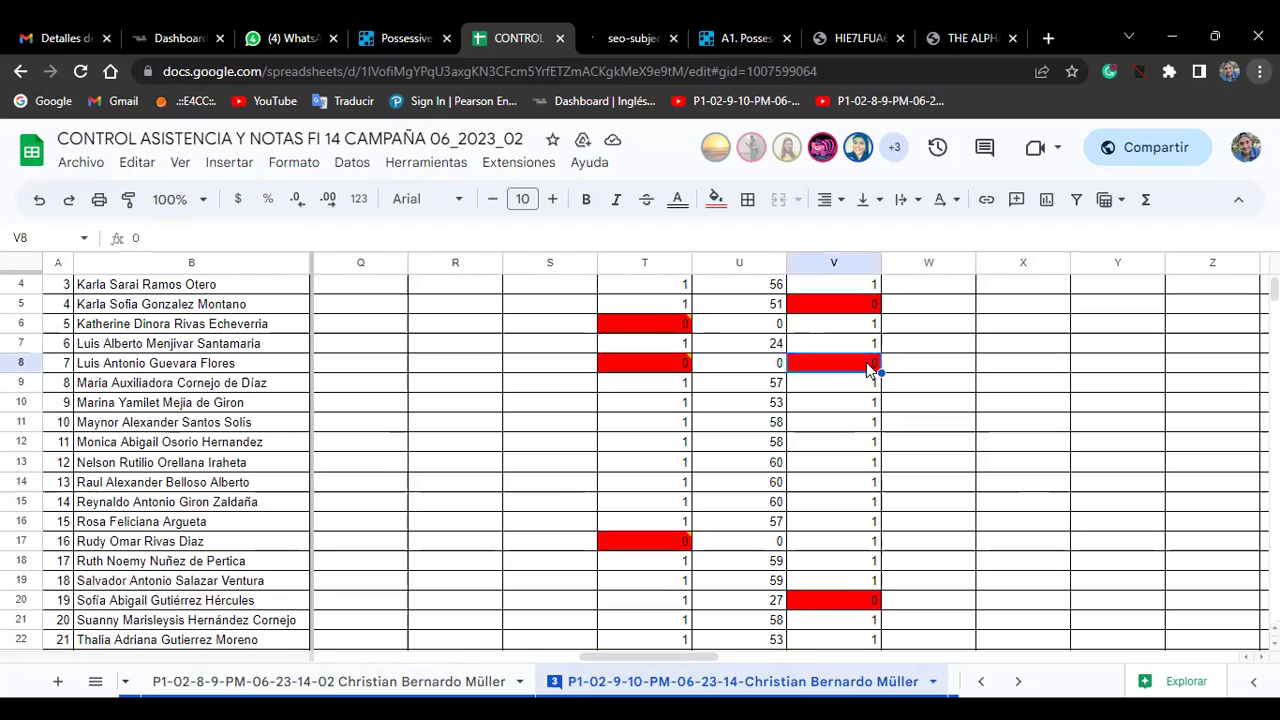
type("1")
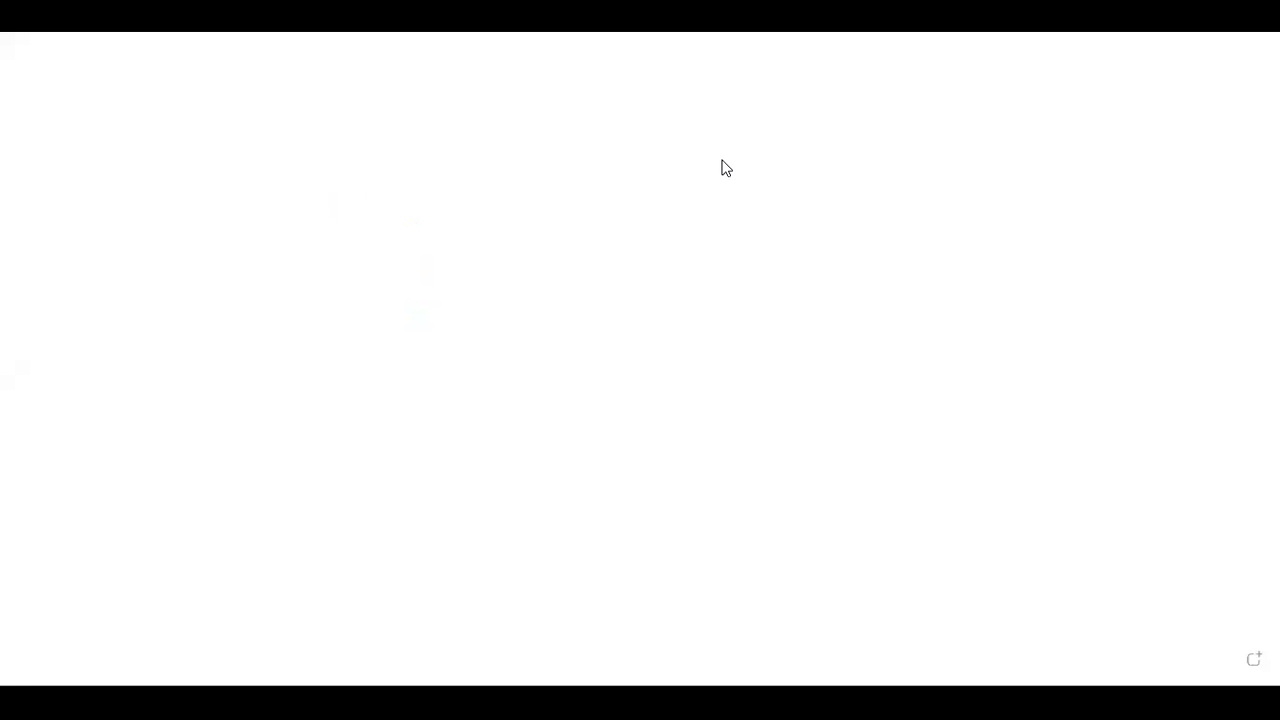
Add a text box near the upper part of the blank whiteboard and write "Who are" in it
left_click(200, 206)
type("Wh")
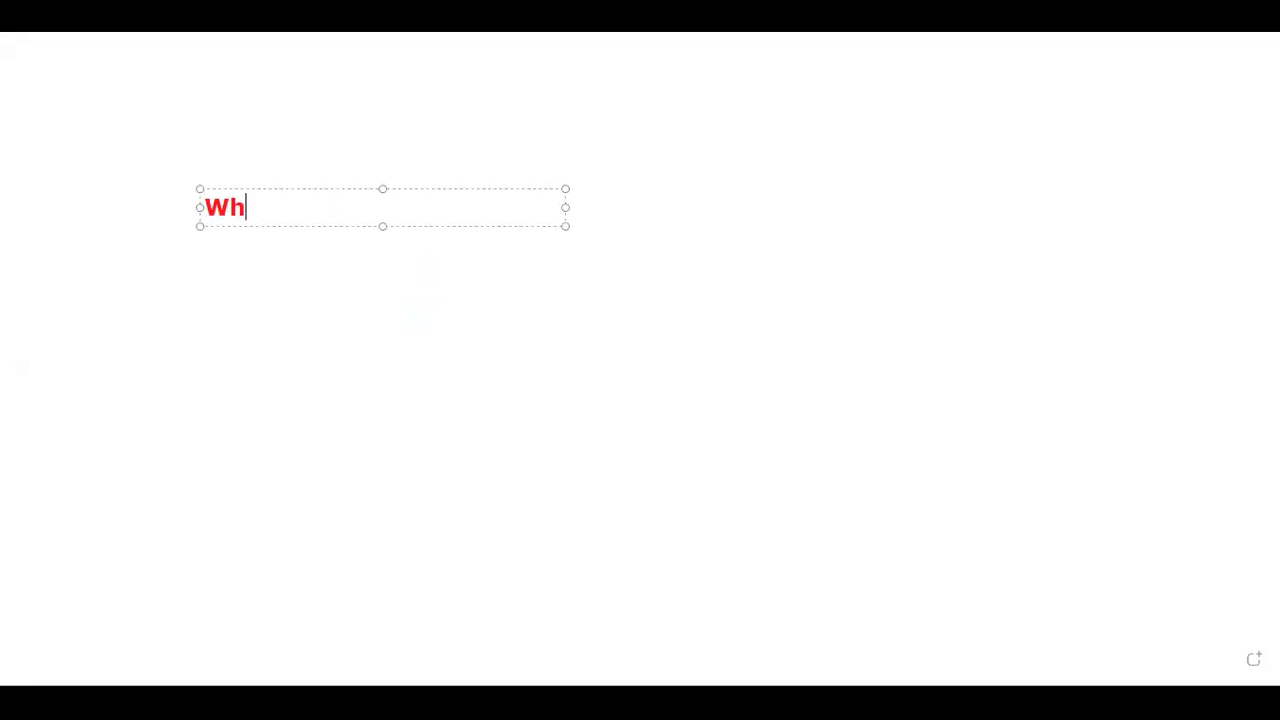
type("o are")
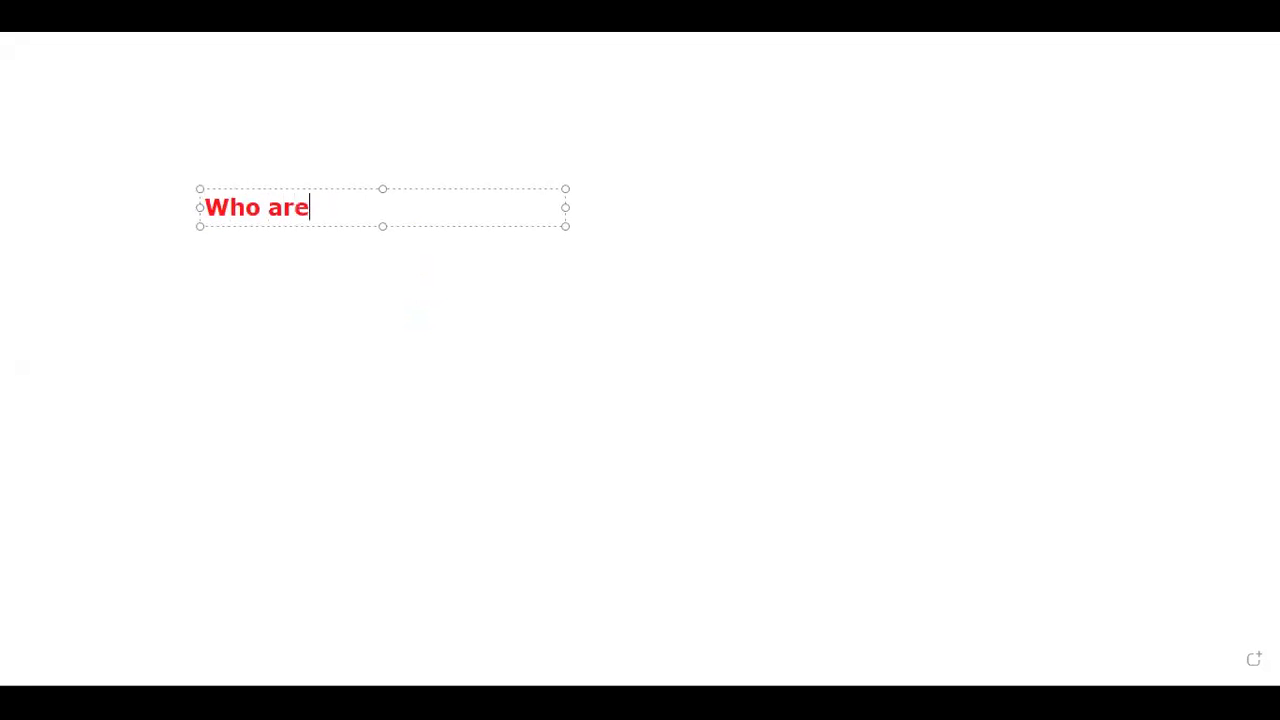